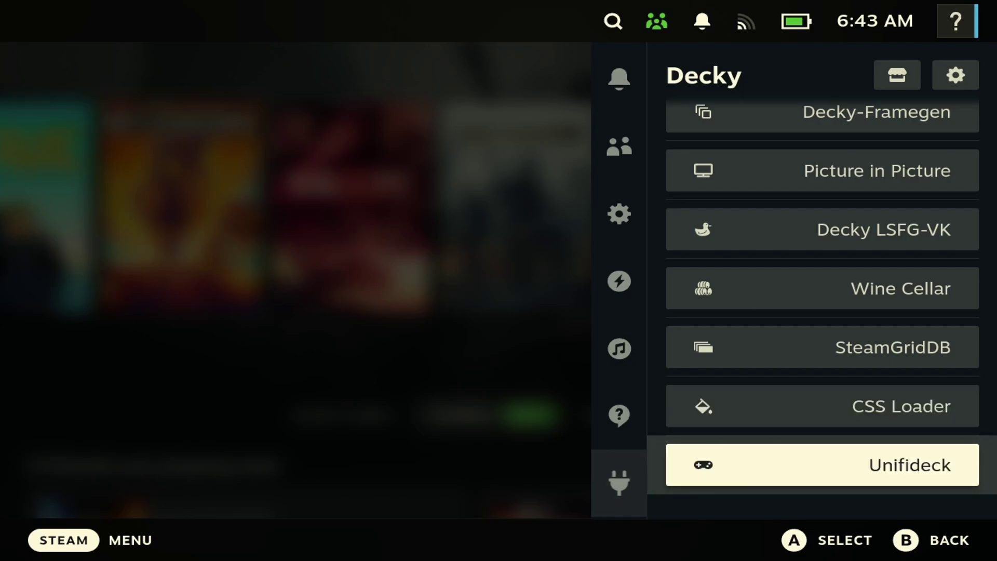
Open the Unifideck plugin page and review its Epic and GOG account sections.
key("Return")
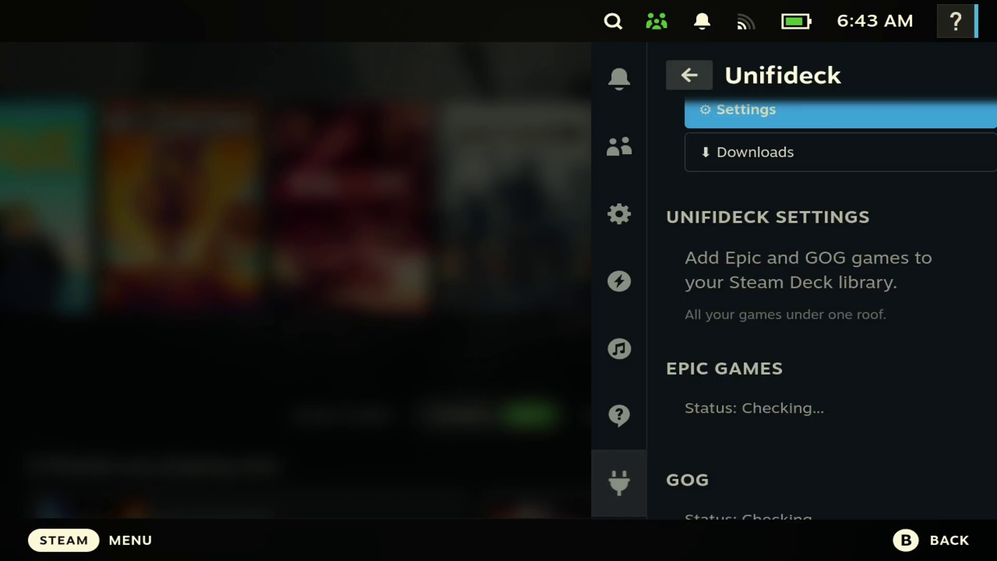
key("Down")
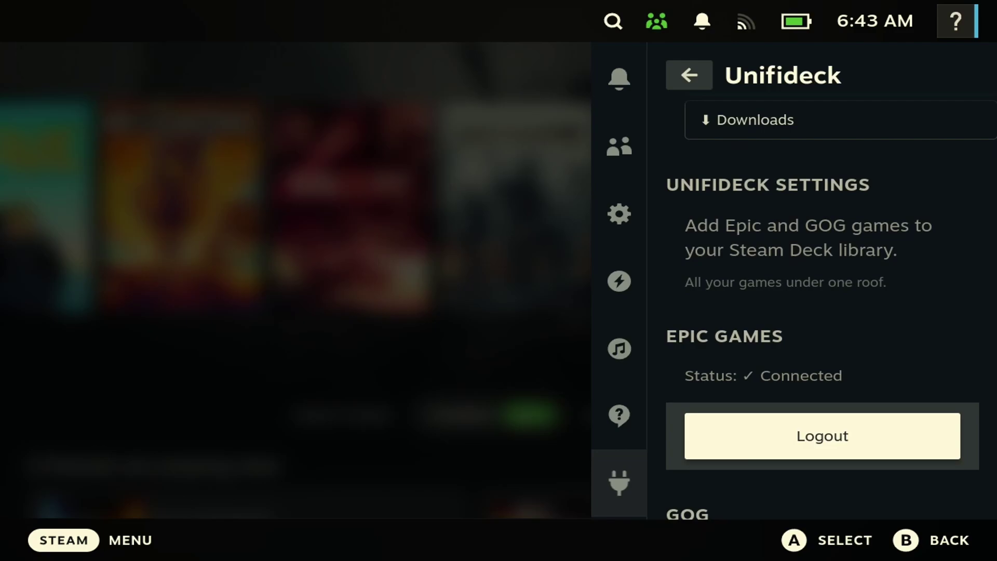
key("Down")
key("Up")
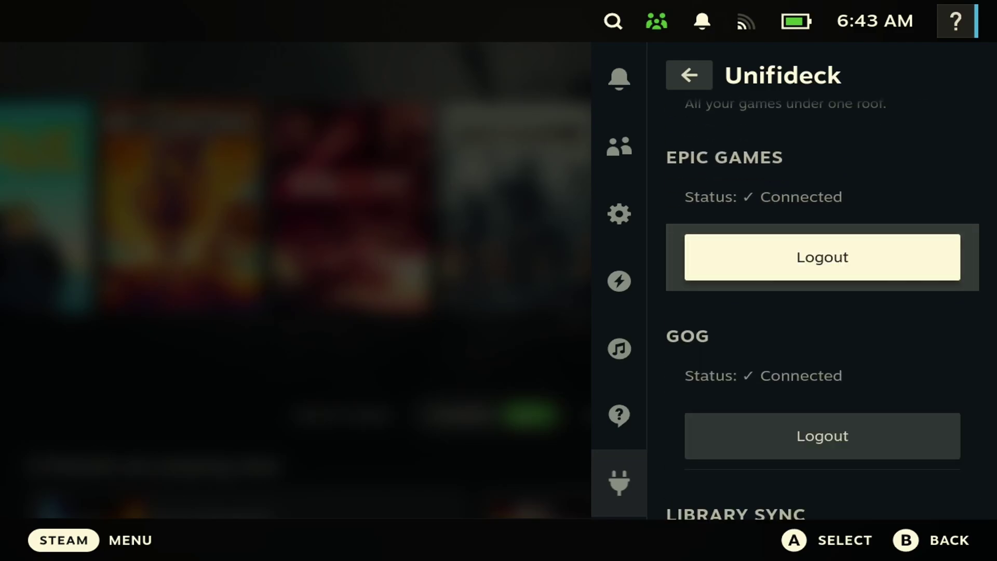
key("Down")
key("Up")
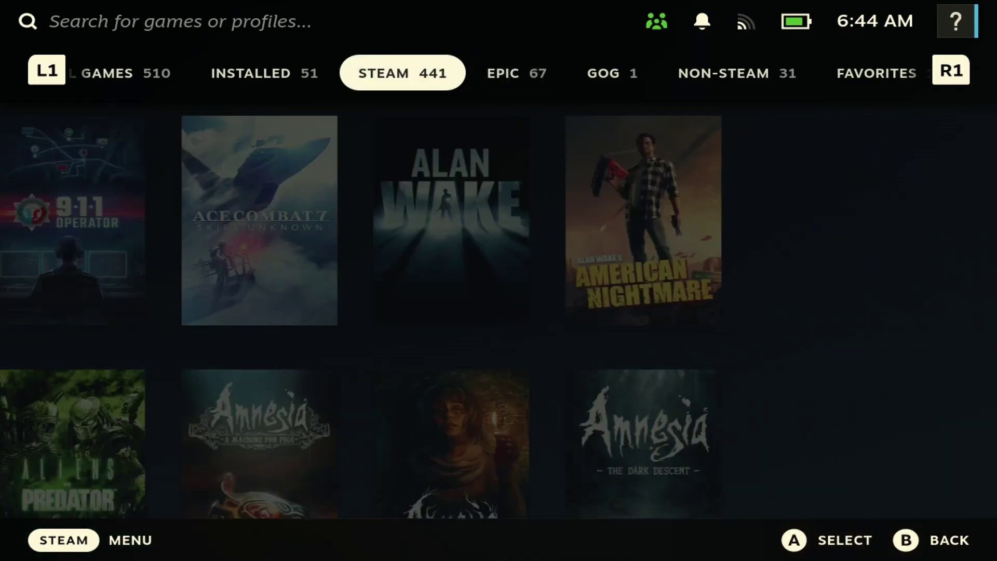
Switch the library between the EPIC and GOG collections and browse the Epic games.
key("Tab")
key("Down")
key("Down")
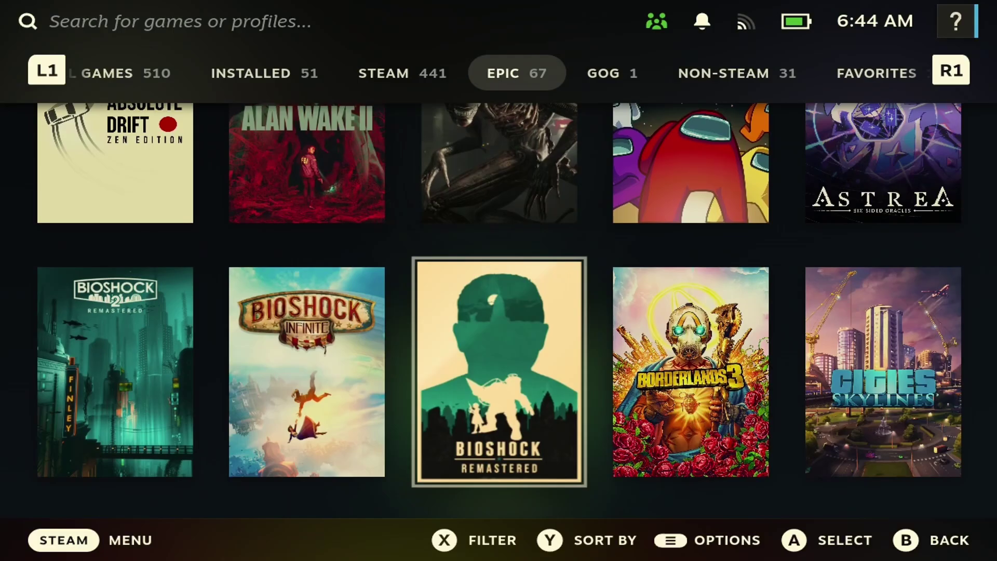
key("Up")
key("Up")
key("Tab")
key("shift+Tab")
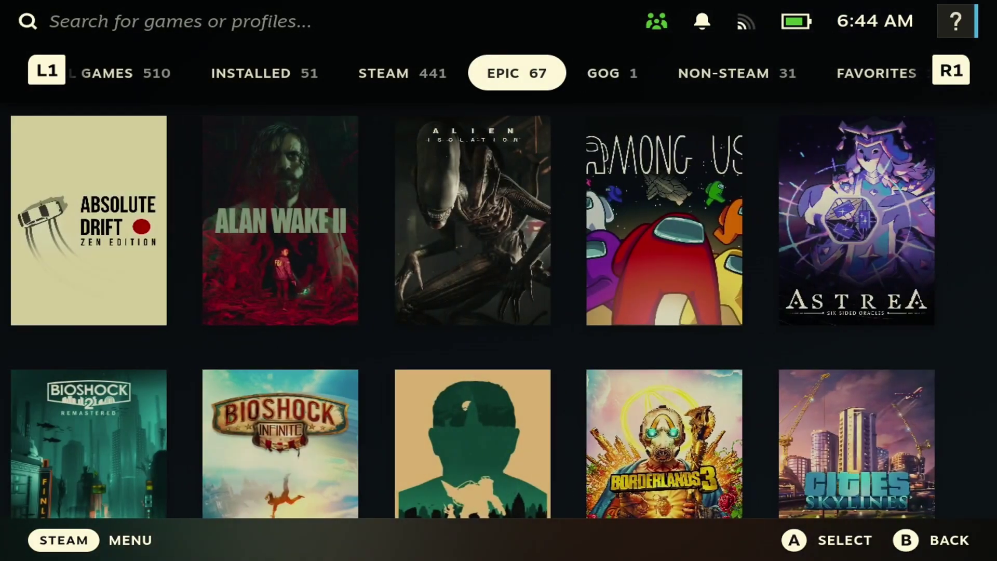
key("Down")
key("Down")
key("Down")
key("Down")
key("Down")
key("Down")
key("Down")
key("Down")
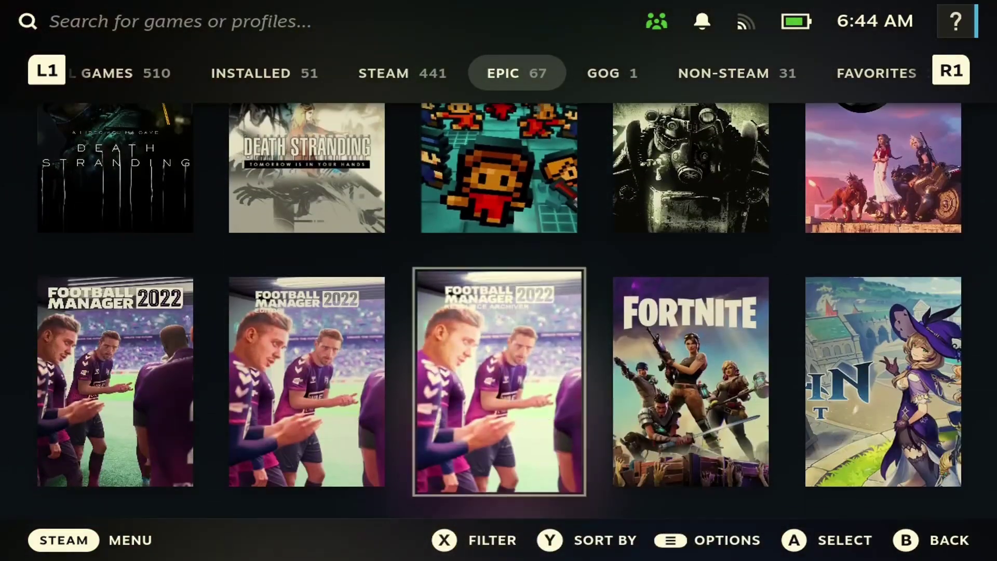
Open the Decky plugin list and select the Unifideck entry.
key("ctrl+2")
key("Right")
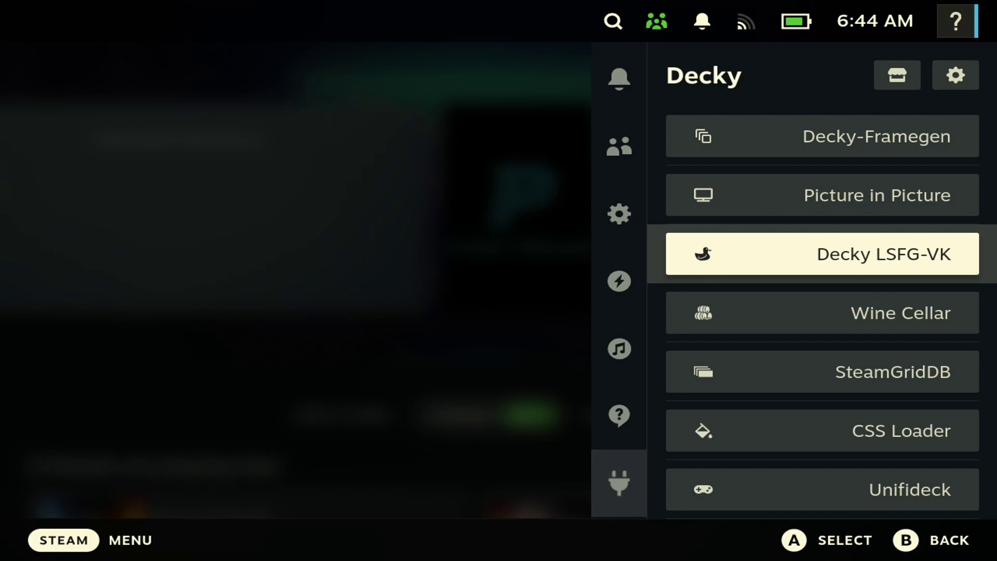
key("Down")
key("Down")
key("Down")
key("Down")
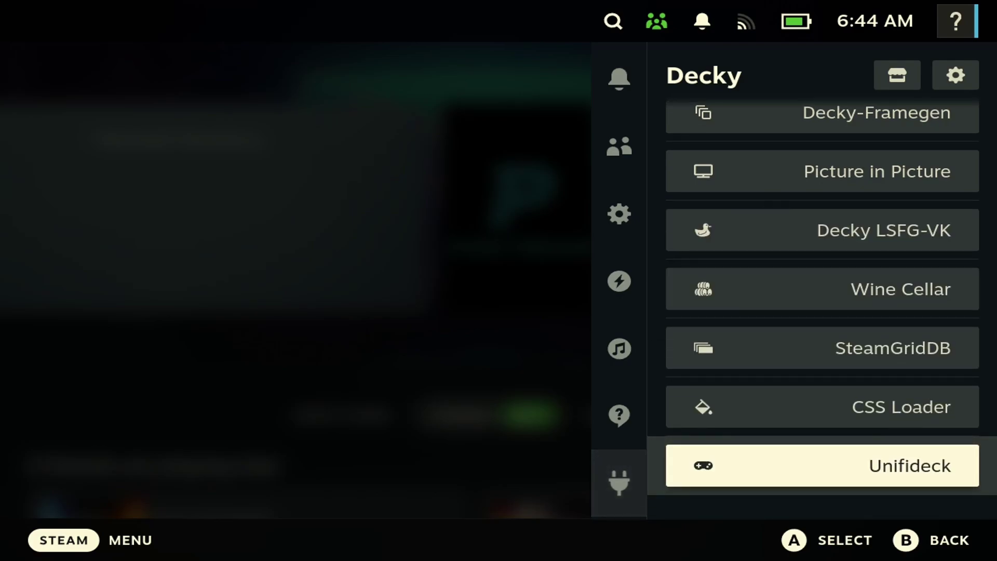
key("Left")
key("Right")
key("Up")
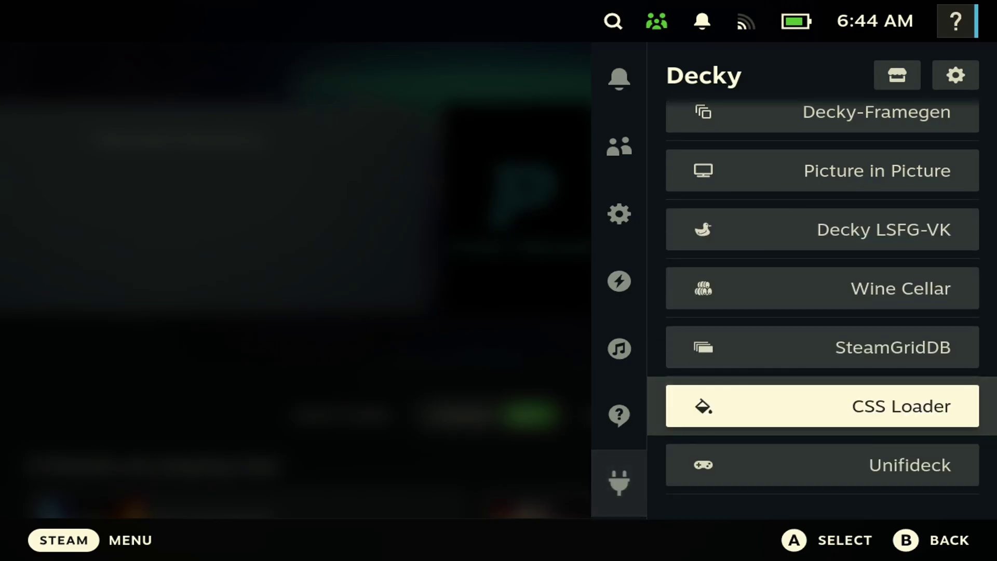
key("Down")
key("Left")
key("Right")
Open Unifideck again and confirm Epic Games and GOG both show Connected.
key("Return")
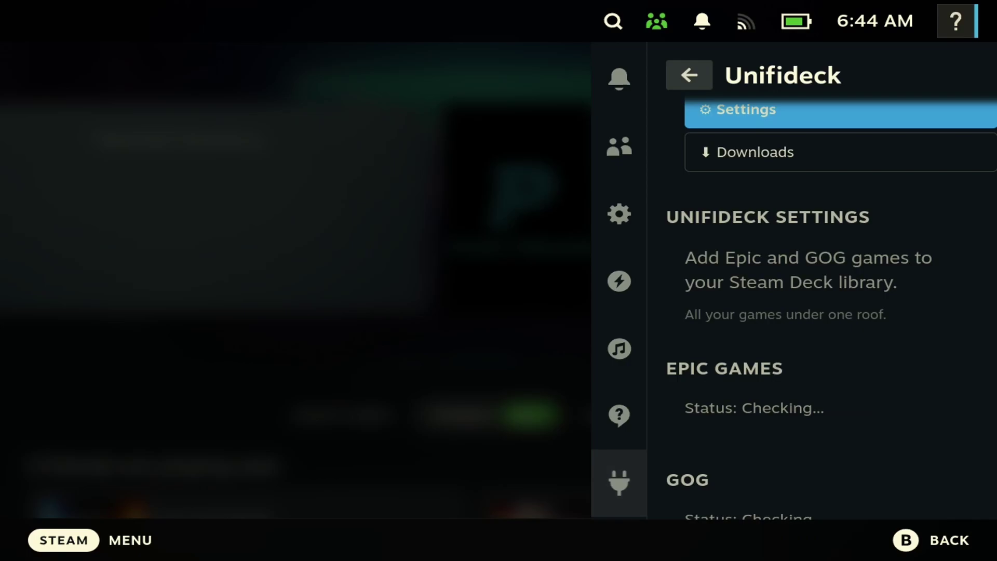
key("Down")
key("Down")
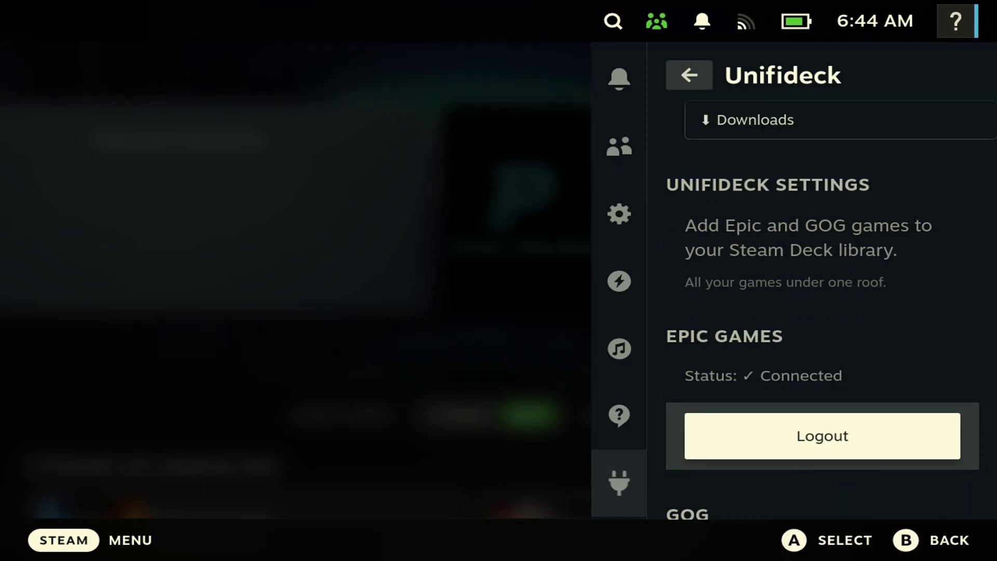
key("Down")
key("Up")
key("Up")
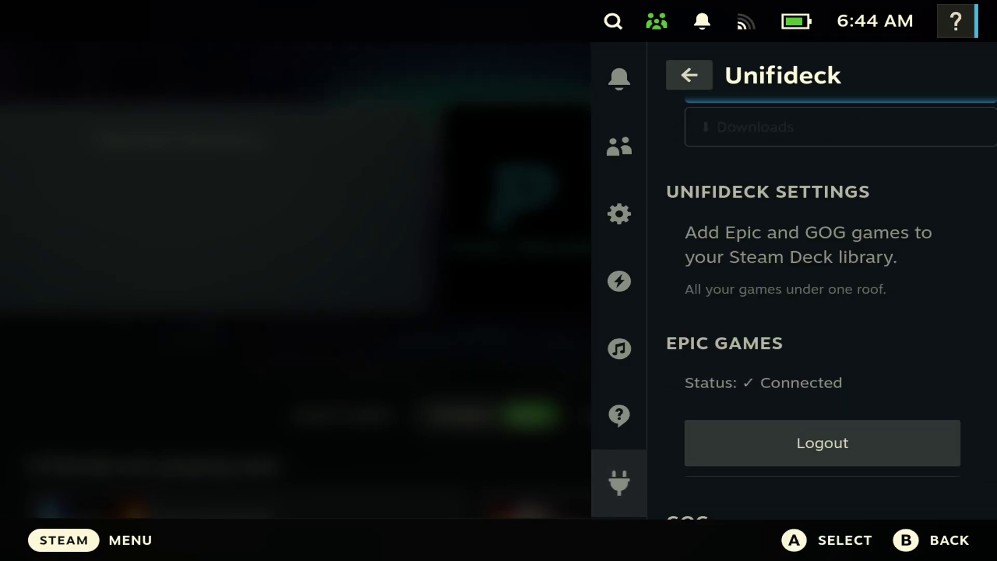
key("Down")
key("Down")
key("Up")
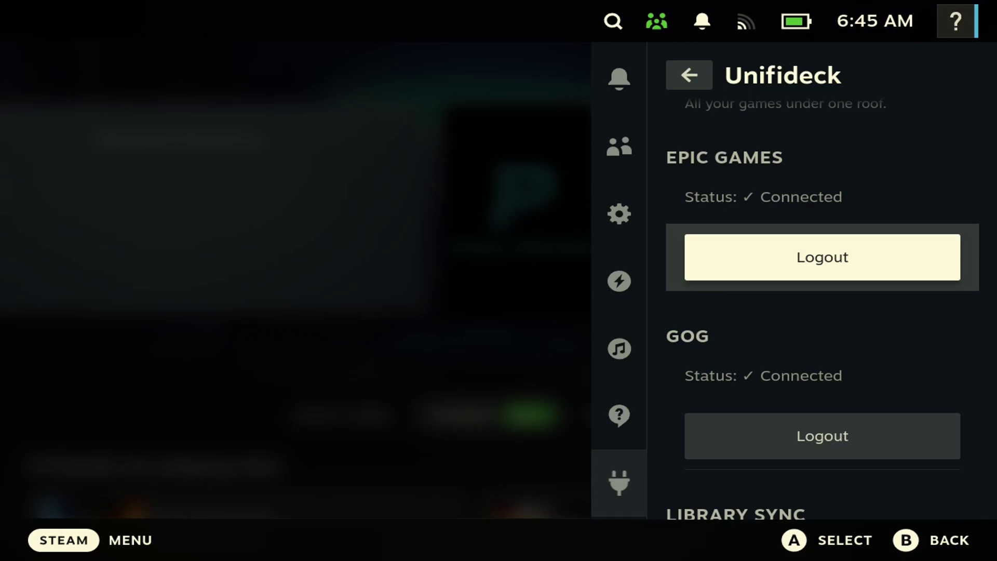
key("Down")
key("Up")
Open the game library from the Steam menu and move onto Alan Wake II.
key("ctrl+1")
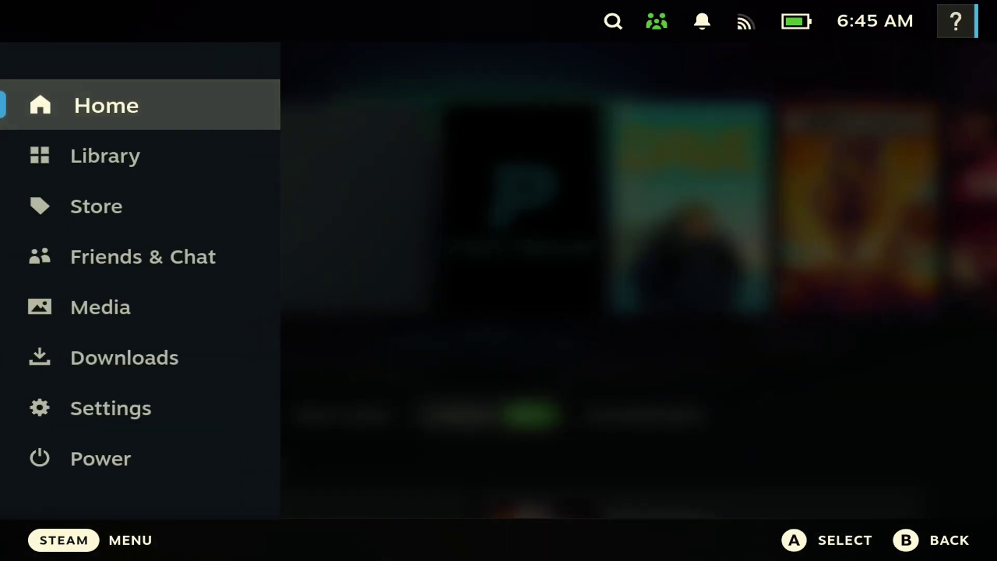
key("Down")
key("Return")
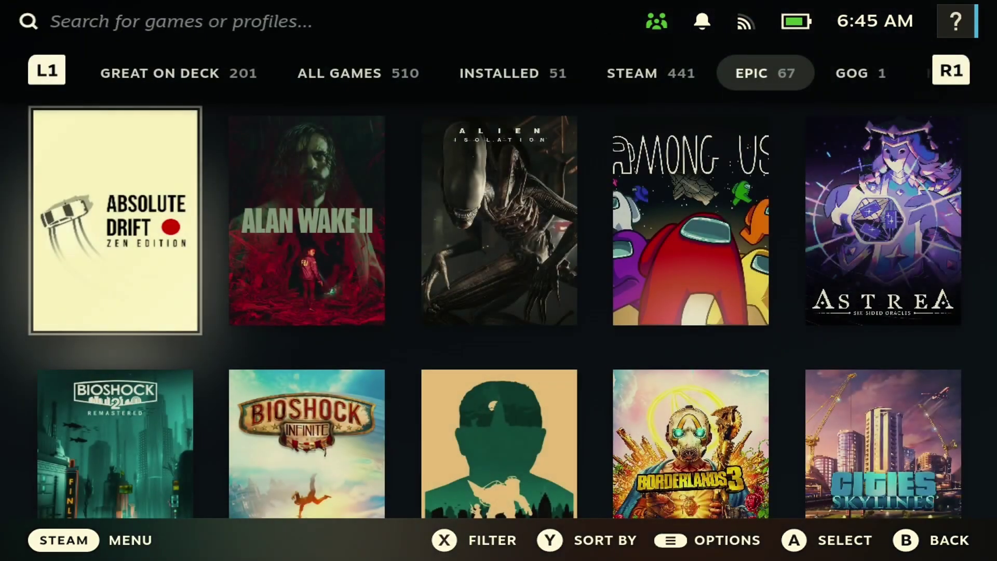
key("Right")
Cycle the library tabs between EPIC, GOG and STEAM, ending on EPIC.
key("Page_Down")
key("Page_Up")
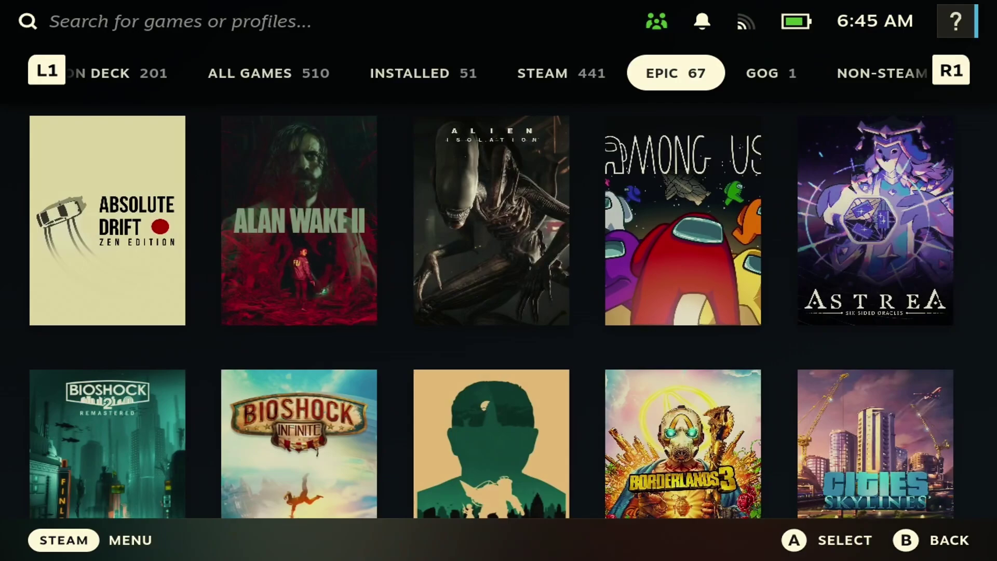
key("Page_Up")
key("Page_Down")
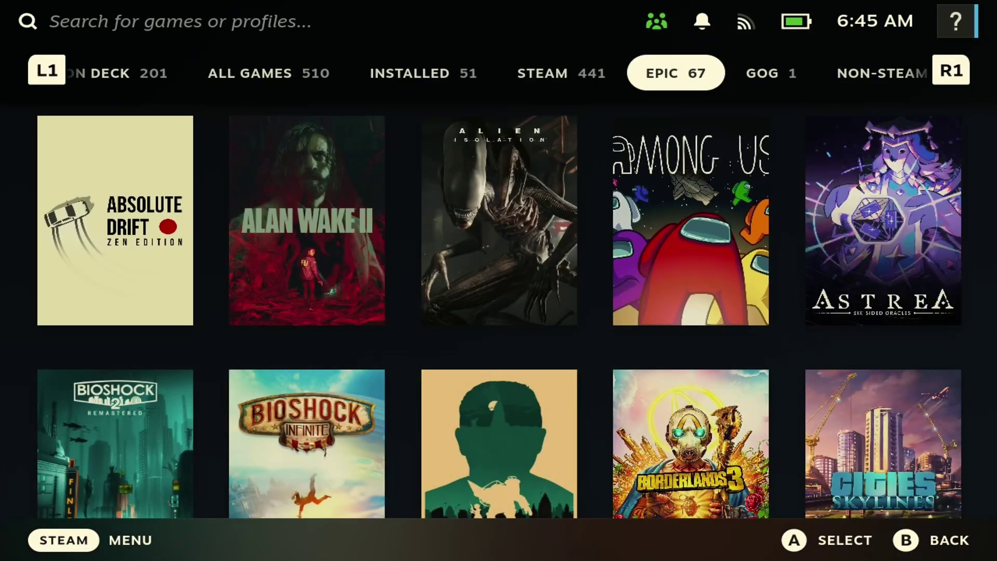
key("Down")
key("Down")
key("Up")
key("Up")
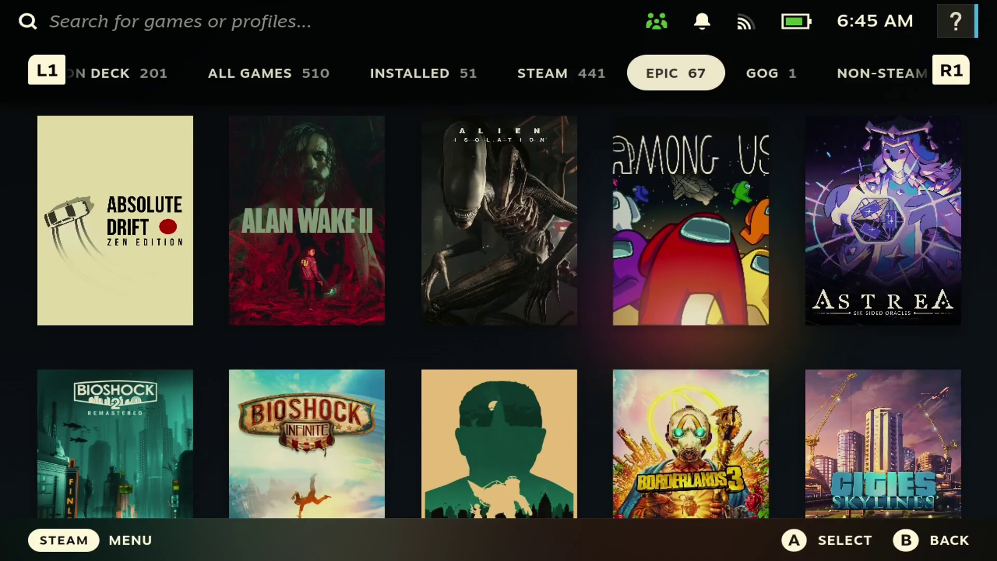
key("Page_Down")
key("Page_Up")
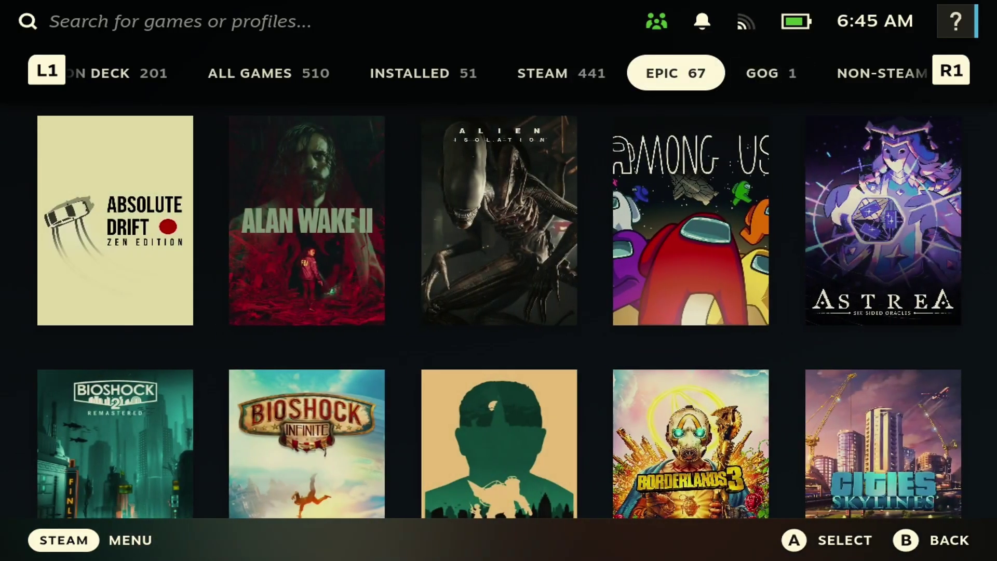
Browse the Epic games grid past Borderlands 3 and back to Alien: Isolation.
key("Down")
key("Down")
key("Up")
key("Left")
key("Down")
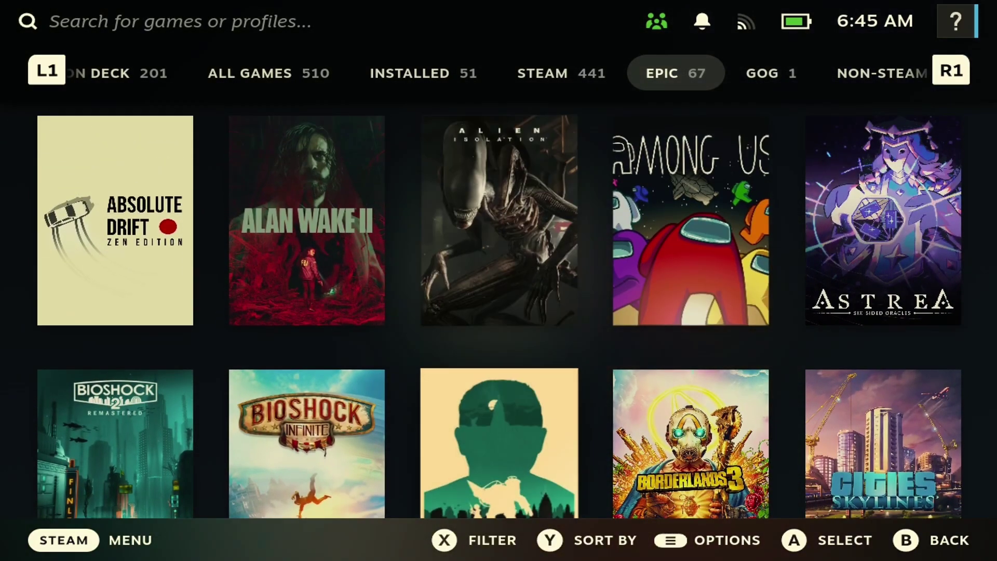
key("Down")
key("Down")
key("Down")
key("Up")
key("Up")
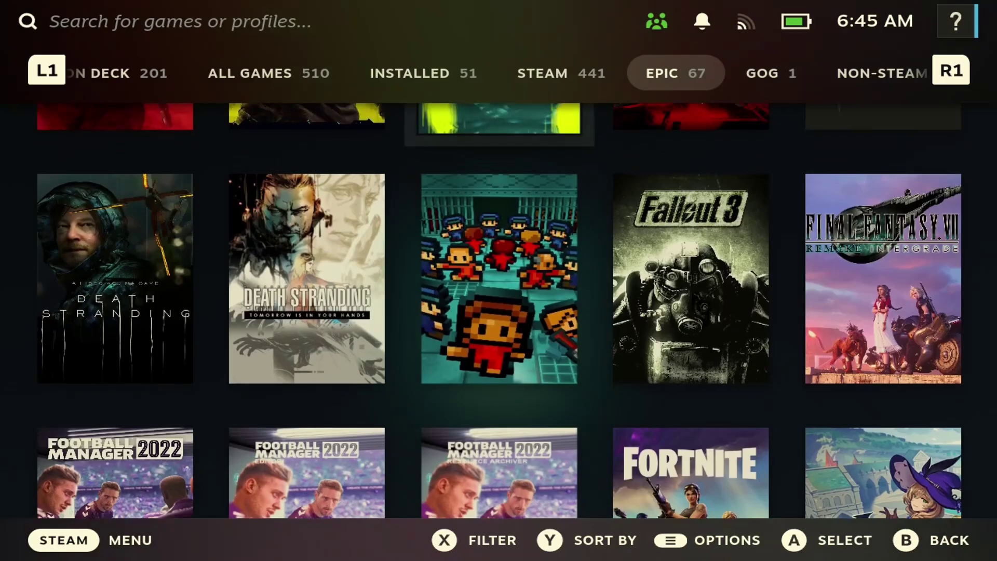
key("Up")
key("Up")
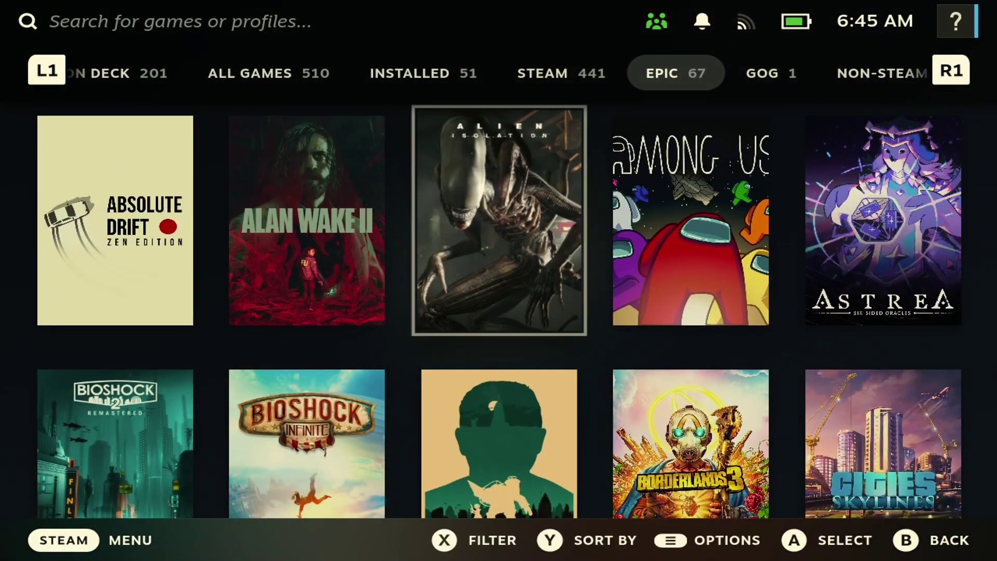
key("Left")
key("Right")
key("Return")
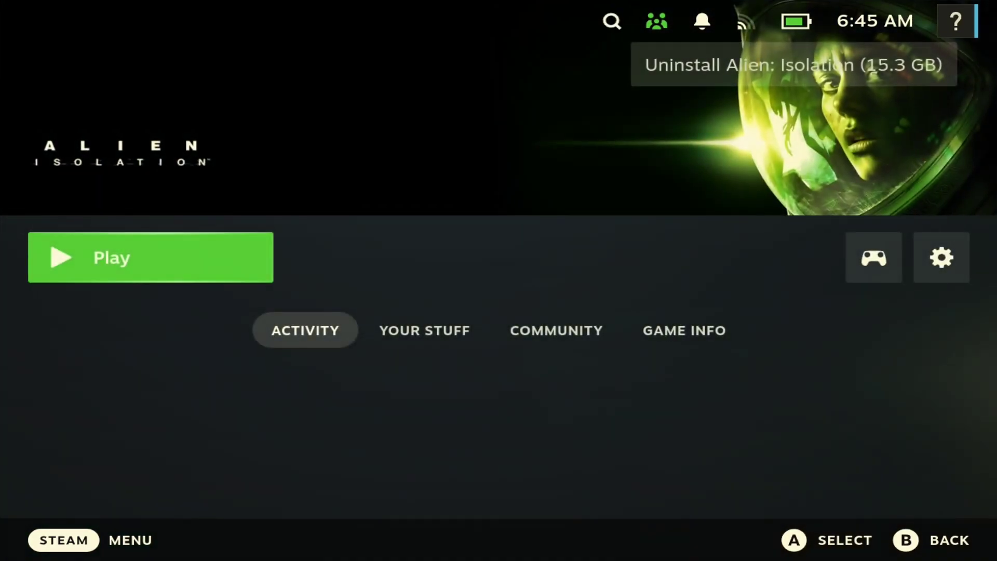
key("Up")
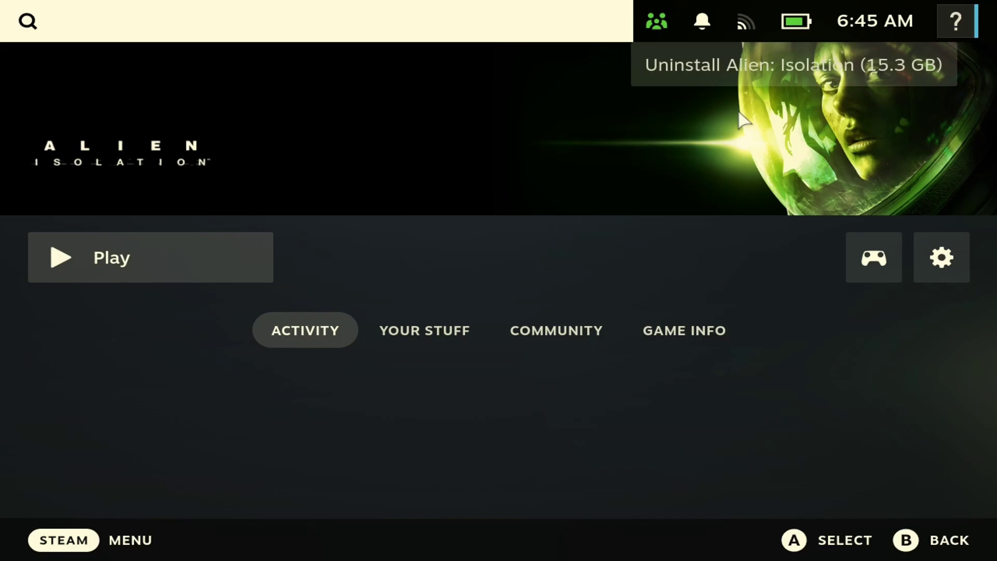
key("super")
key("Up")
key("Return")
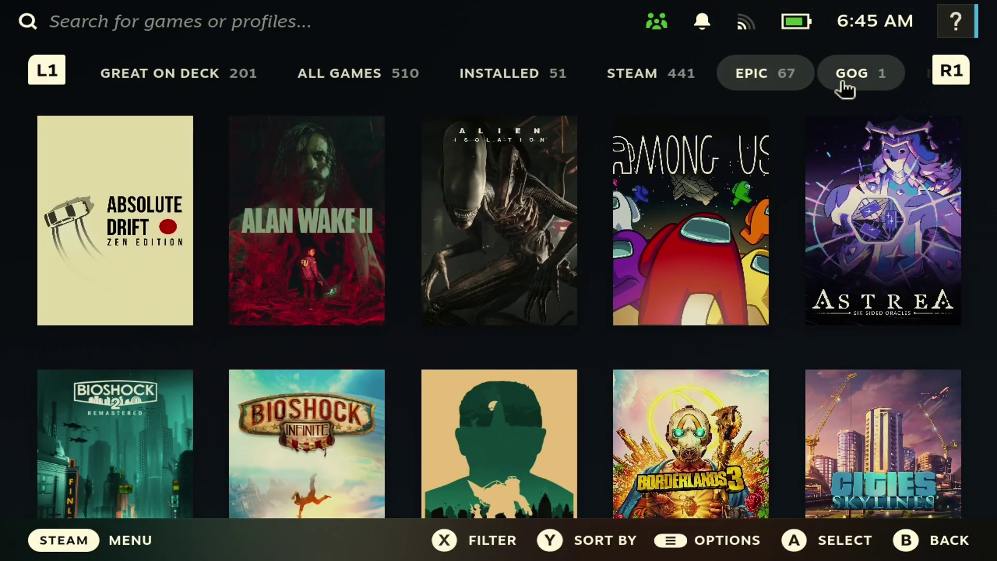
left_click(849, 78)
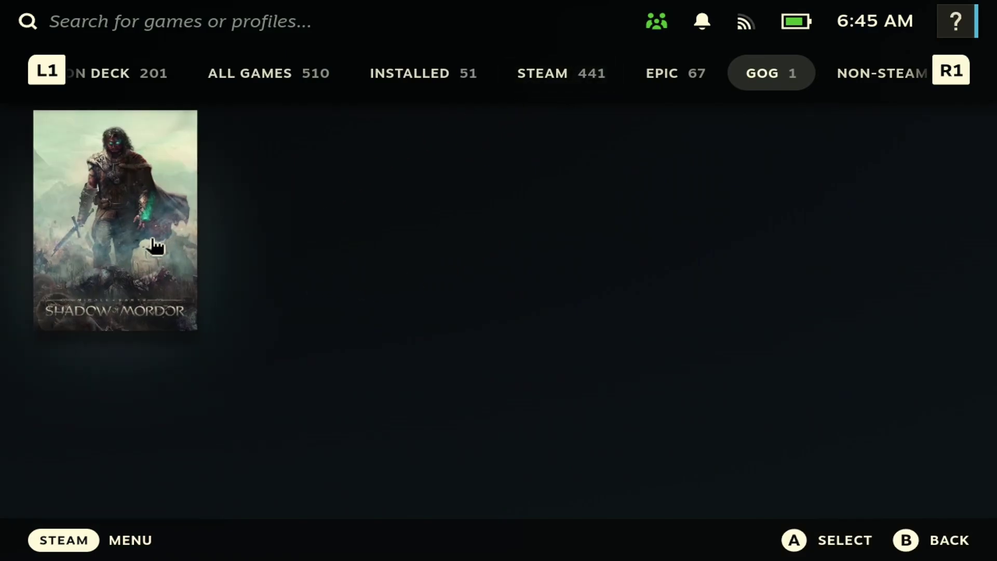
left_click(176, 220)
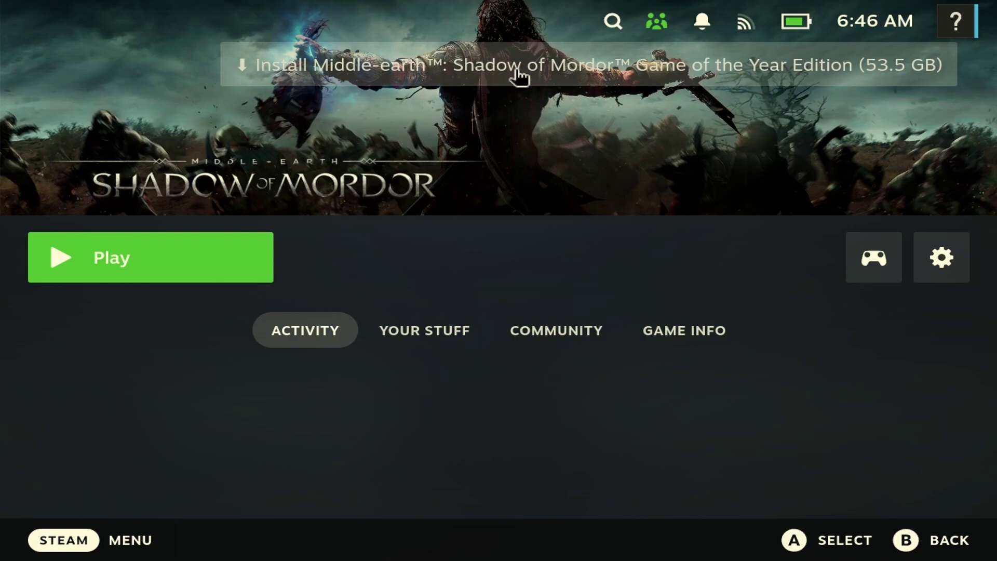
Return to the library and launch Alien: Isolation from its game page.
key("Escape")
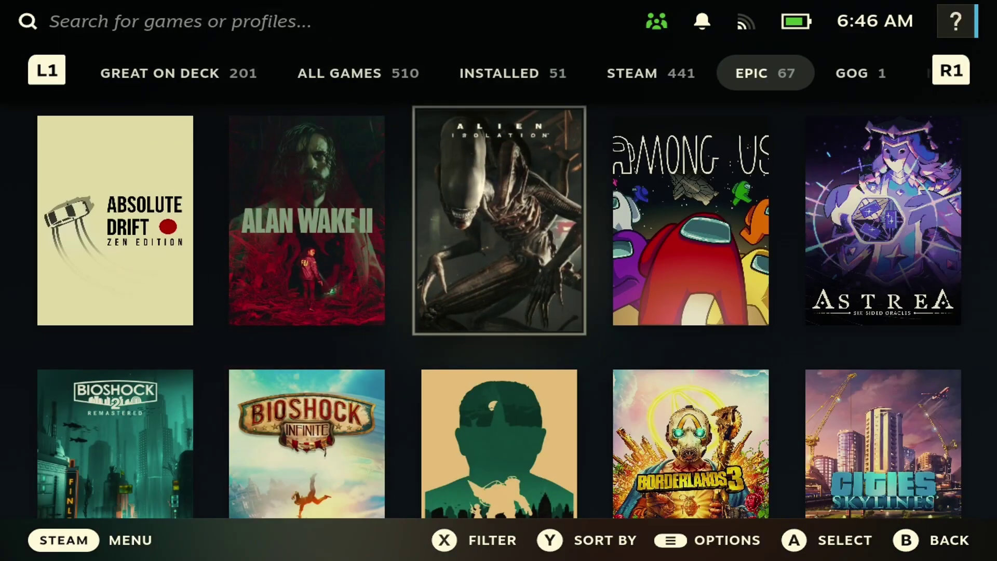
left_click(444, 175)
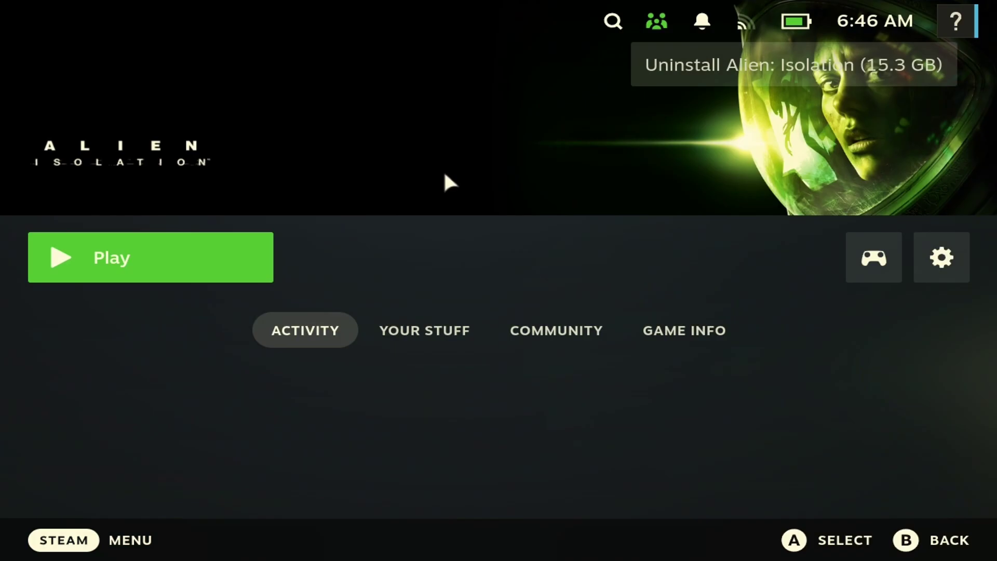
left_click(204, 270)
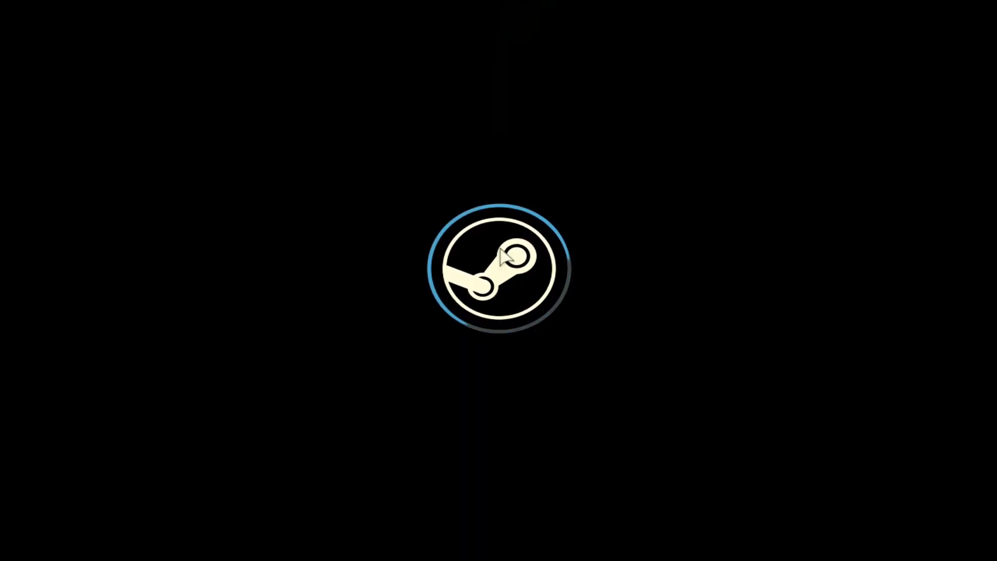
Leave the Alien: Isolation side menu for Home and select its Recent Games tile.
key("super")
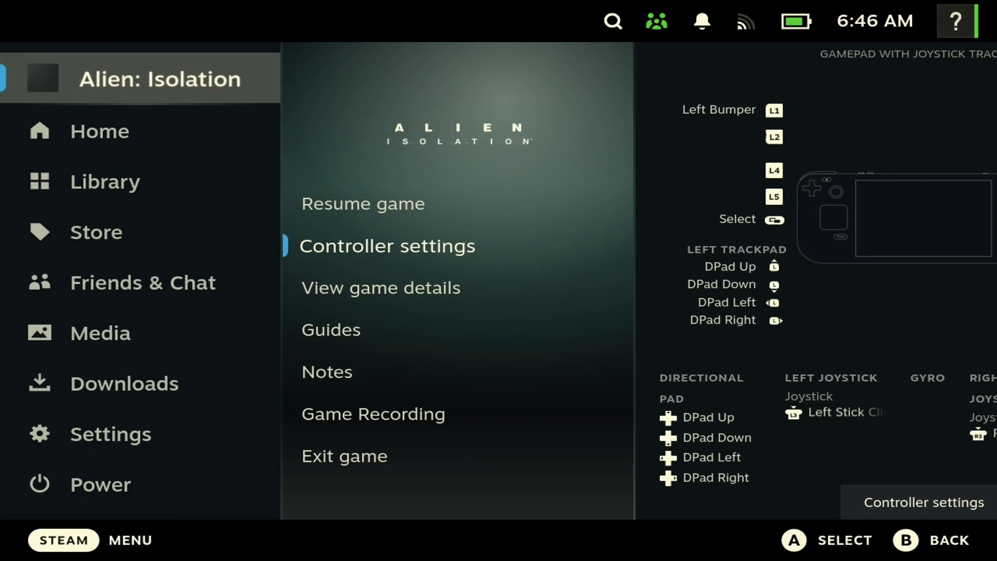
key("Right")
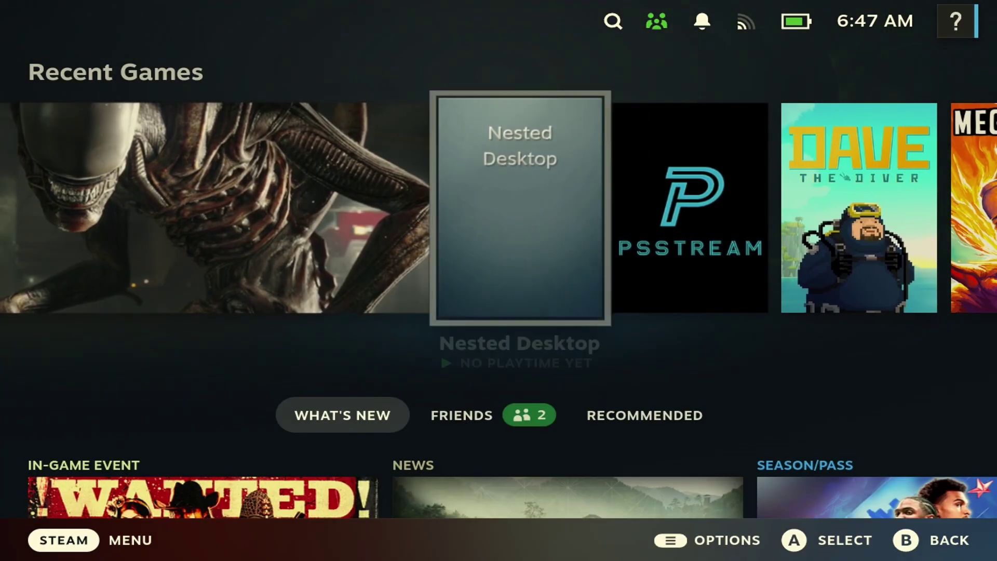
key("Left")
key("Right")
key("Right")
key("Left")
key("Left")
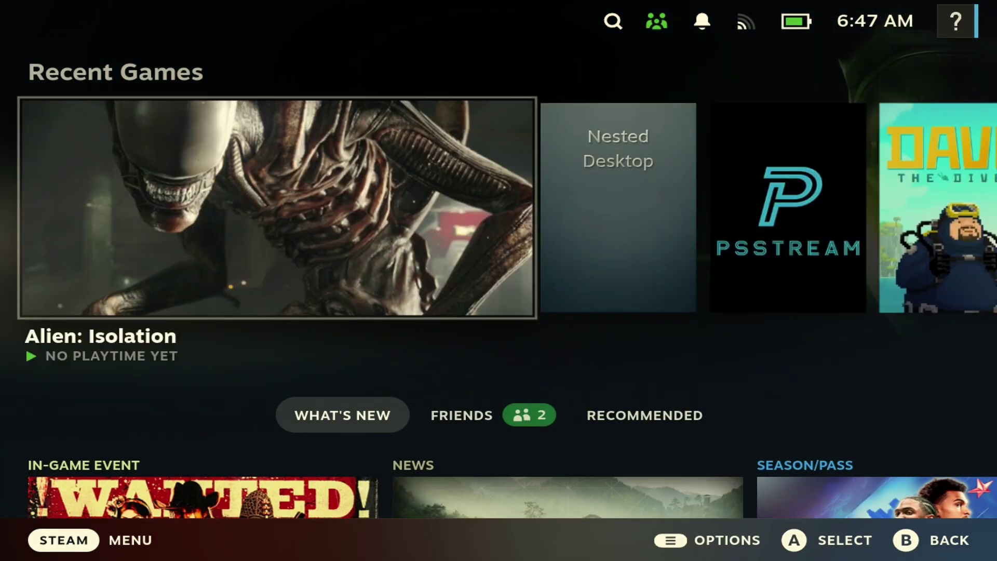
Switch the Deck to Desktop Mode through the Steam menu's Power options.
key("super")
key("Down")
key("Down")
key("Down")
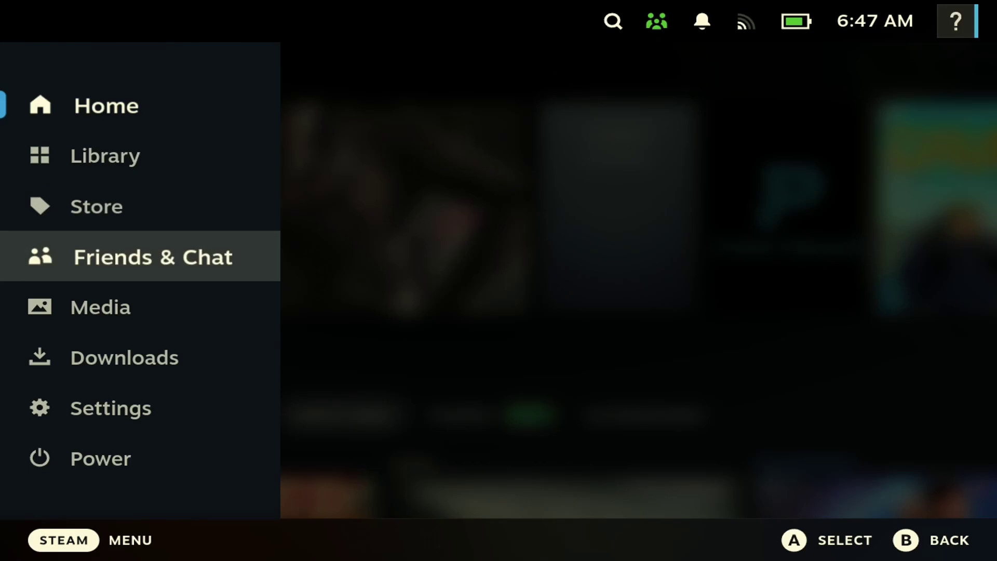
key("Down")
key("Down")
key("Down")
key("Down")
key("Return")
key("Down")
key("Down")
key("Down")
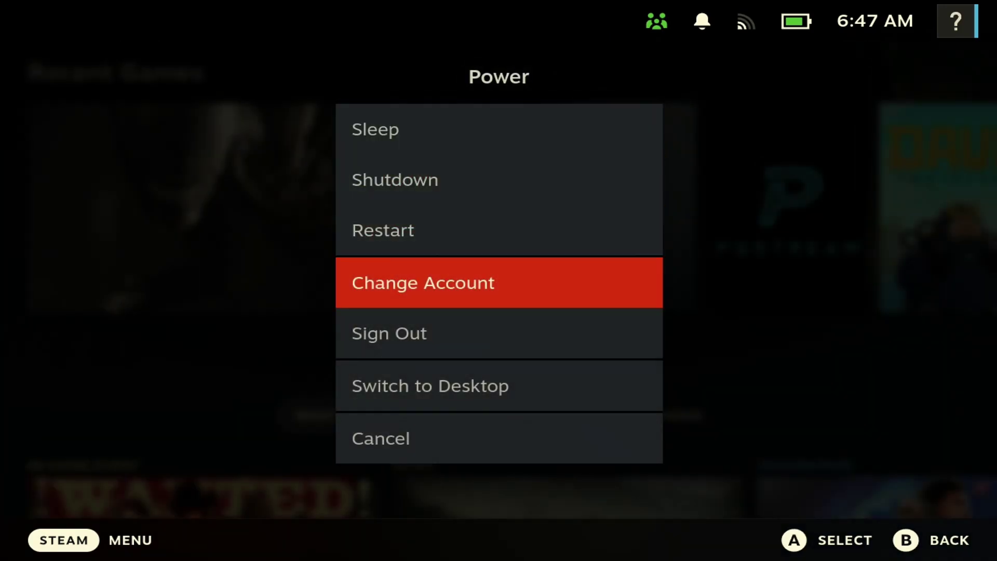
key("Down")
key("Down")
key("Return")
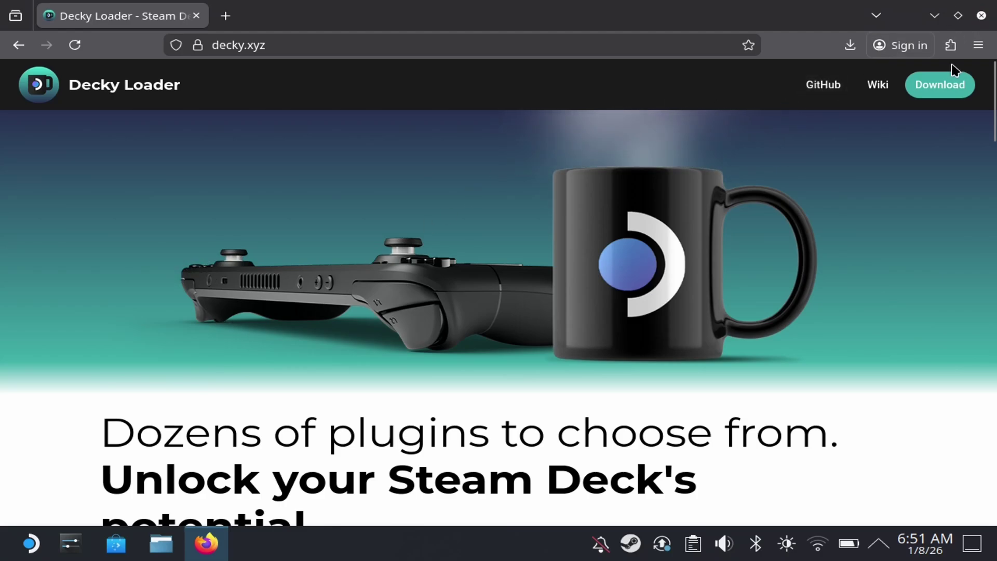
Download the Decky Loader installer and unifideck-plugin-v0.3.0.zip, then minimize Firefox.
left_click(949, 93)
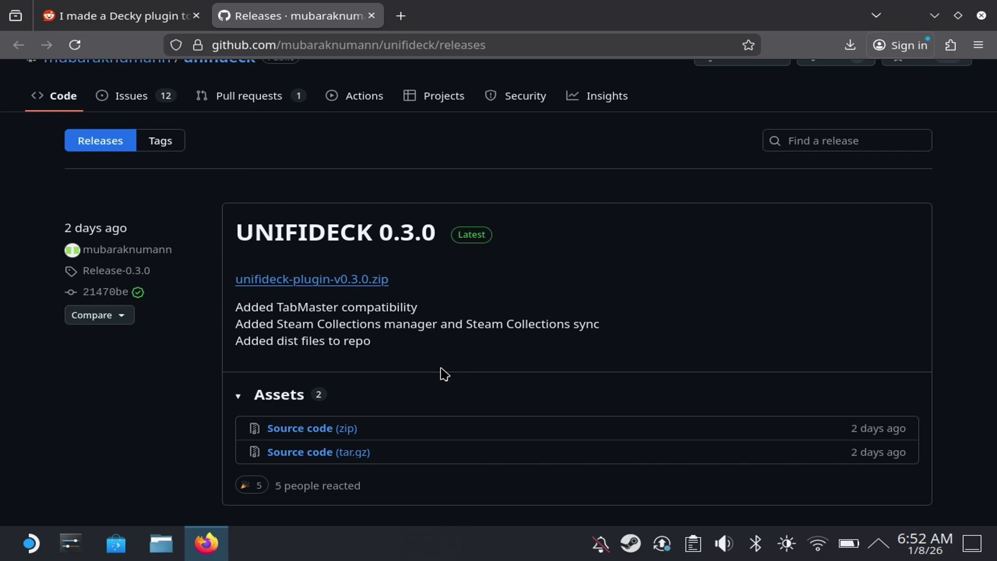
left_click(348, 283)
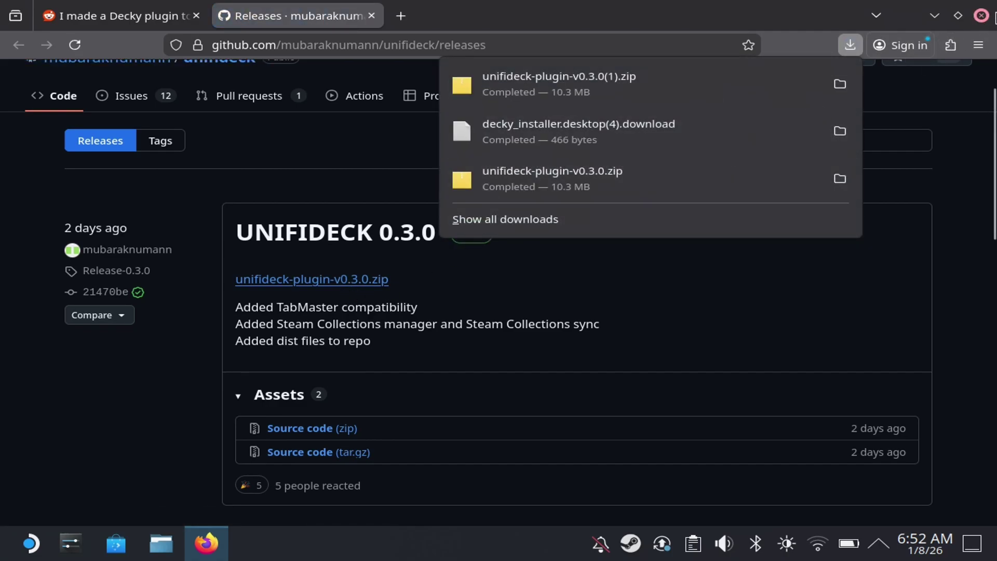
left_click(981, 15)
Run decky_installer from Dolphin, dismiss its prompt, close Dolphin and return to Gaming Mode.
left_click(161, 540)
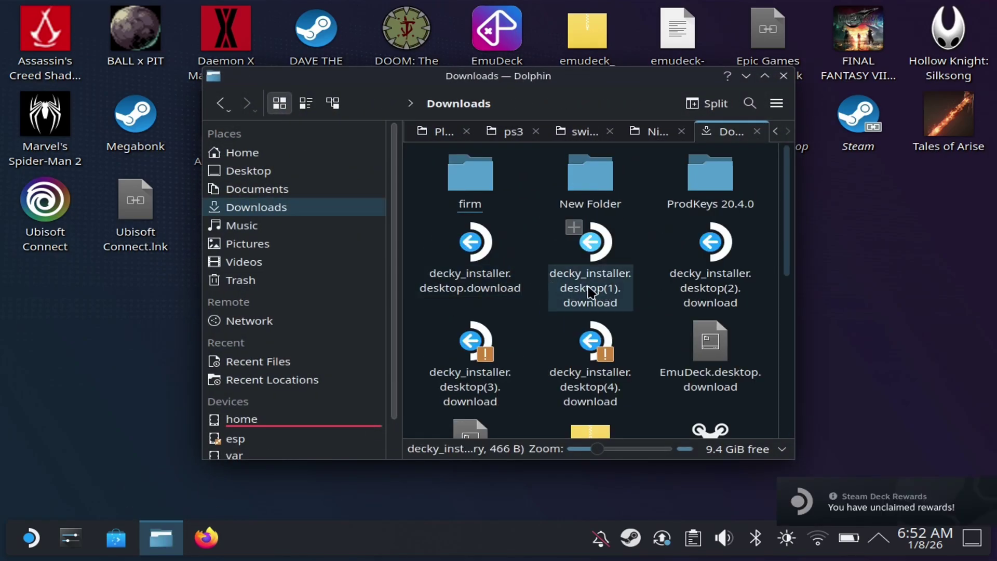
double_click(588, 292)
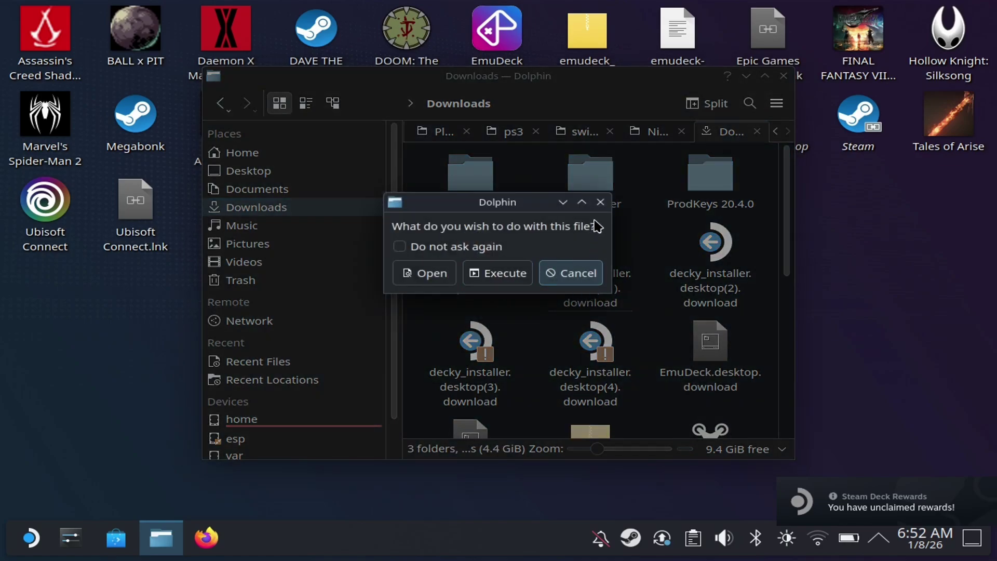
left_click(601, 202)
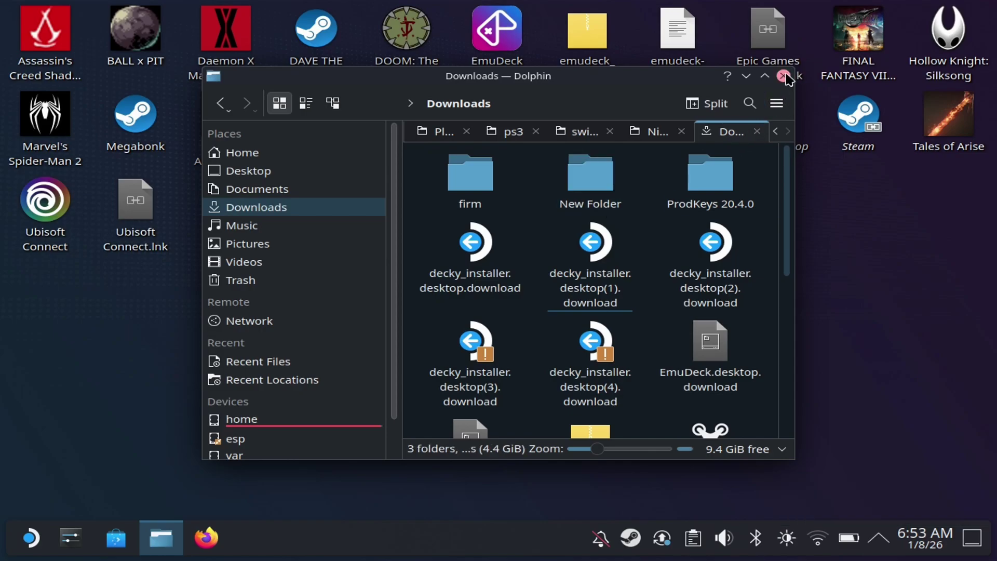
left_click(784, 76)
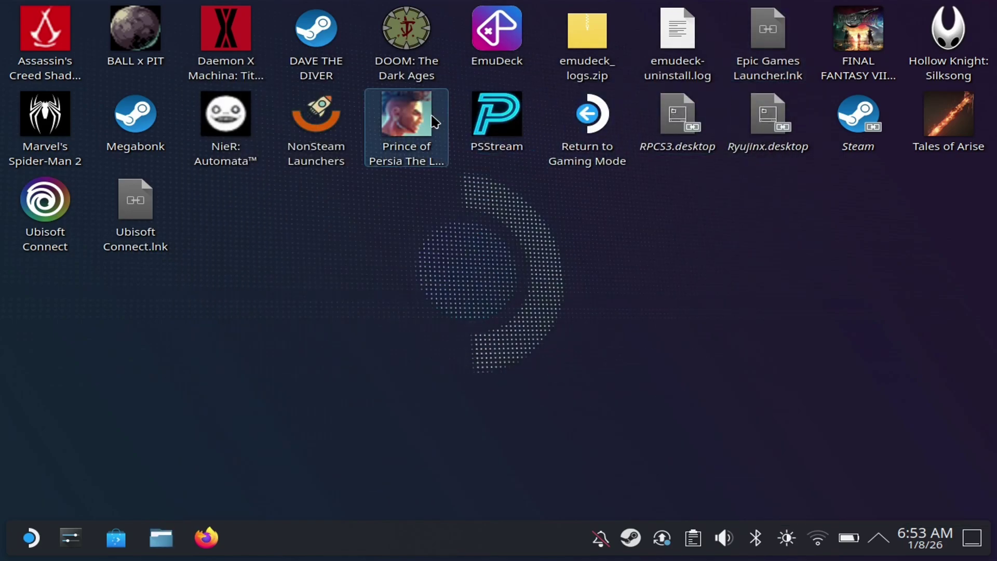
left_click(587, 120)
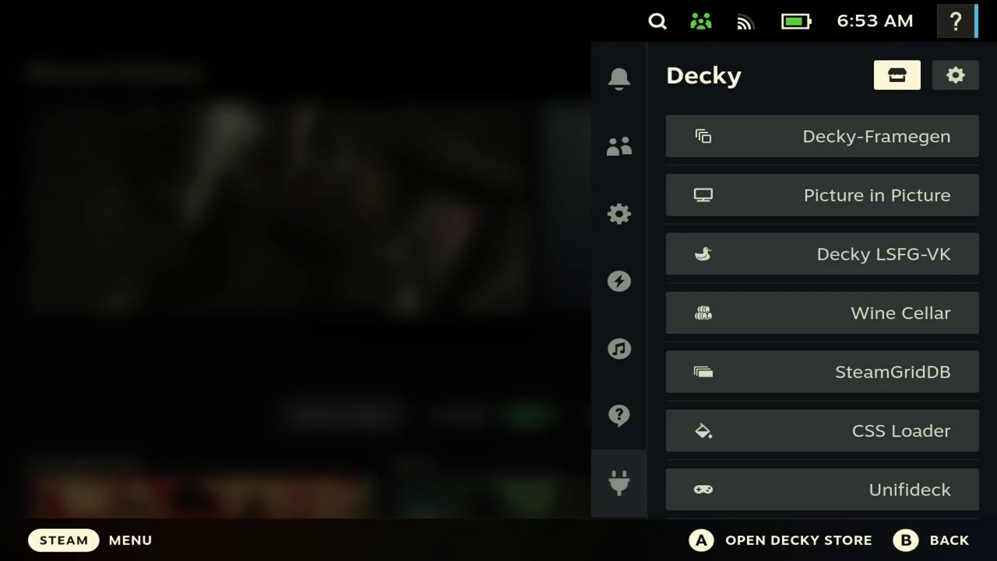
From the Decky plugin list, open Decky's settings and go to the Developer page.
key("Left")
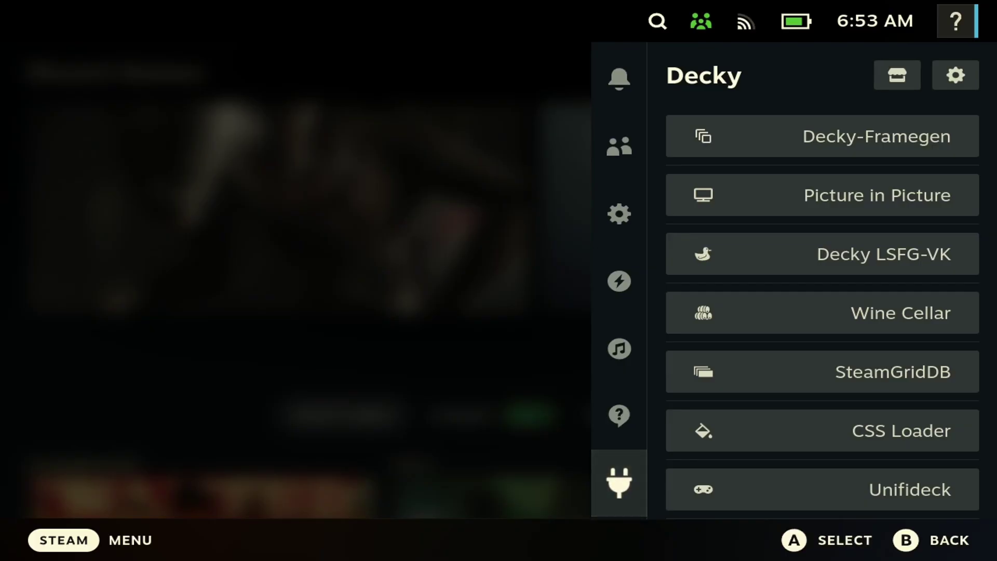
key("Up")
key("Down")
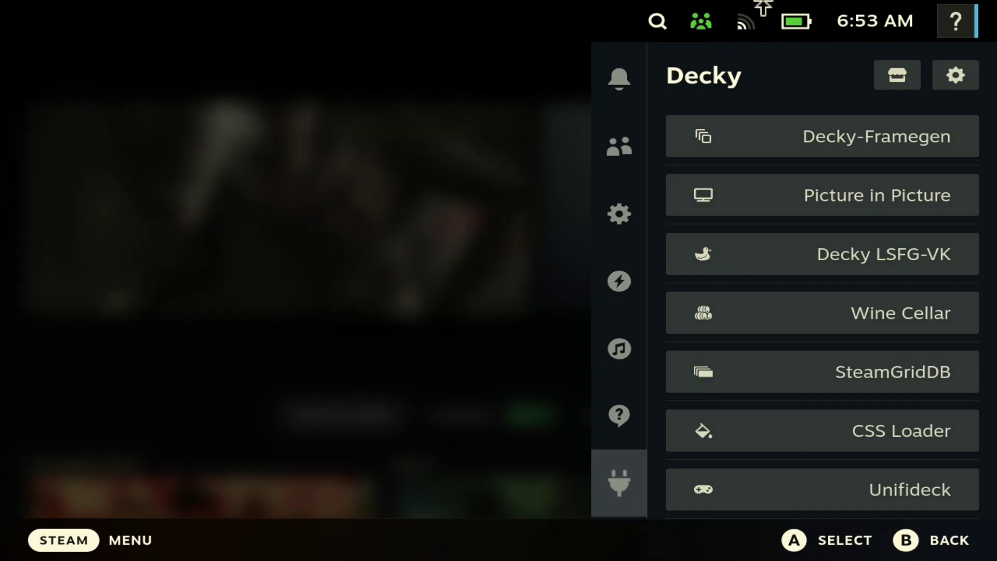
left_click(951, 78)
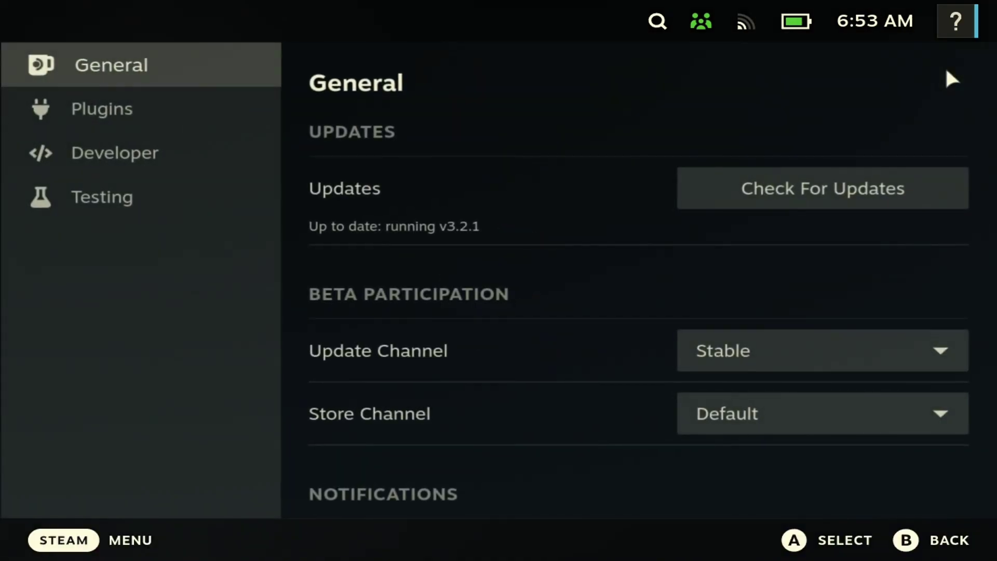
scroll(685, 225, "down", 5)
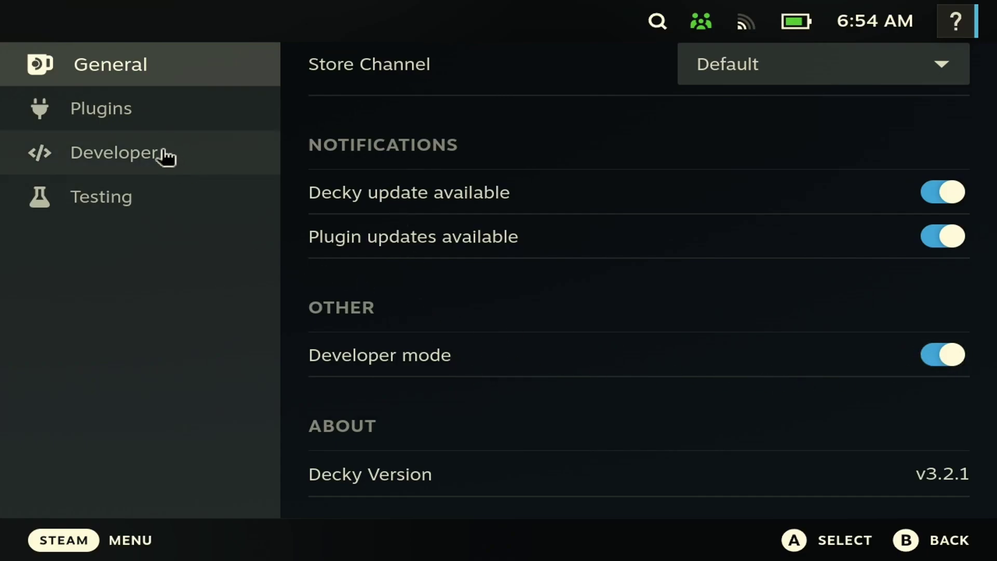
left_click(163, 163)
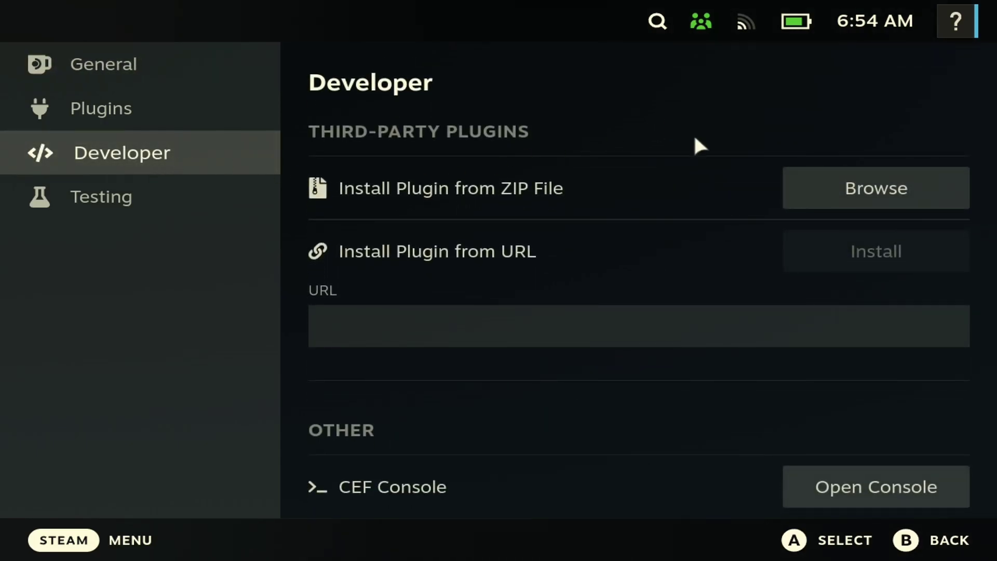
Browse for a plugin ZIP and open Downloads to find the unifideck zip files.
left_click(816, 200)
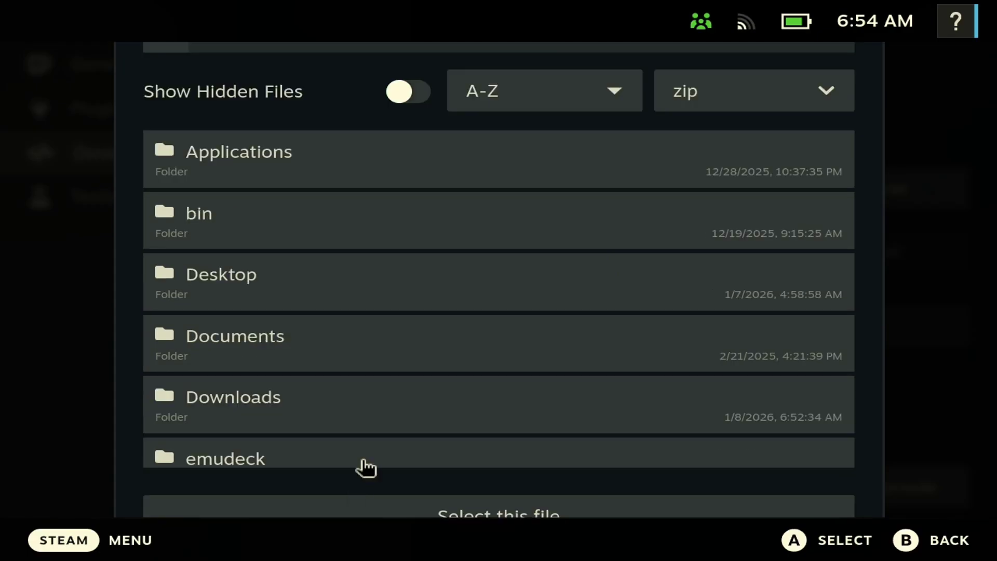
left_click(370, 420)
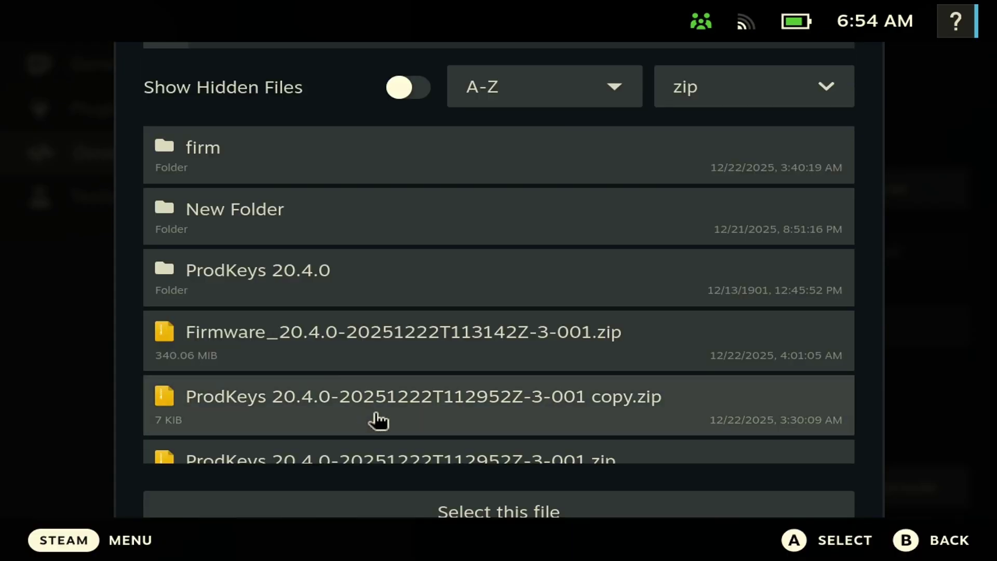
scroll(545, 319, "down", 3)
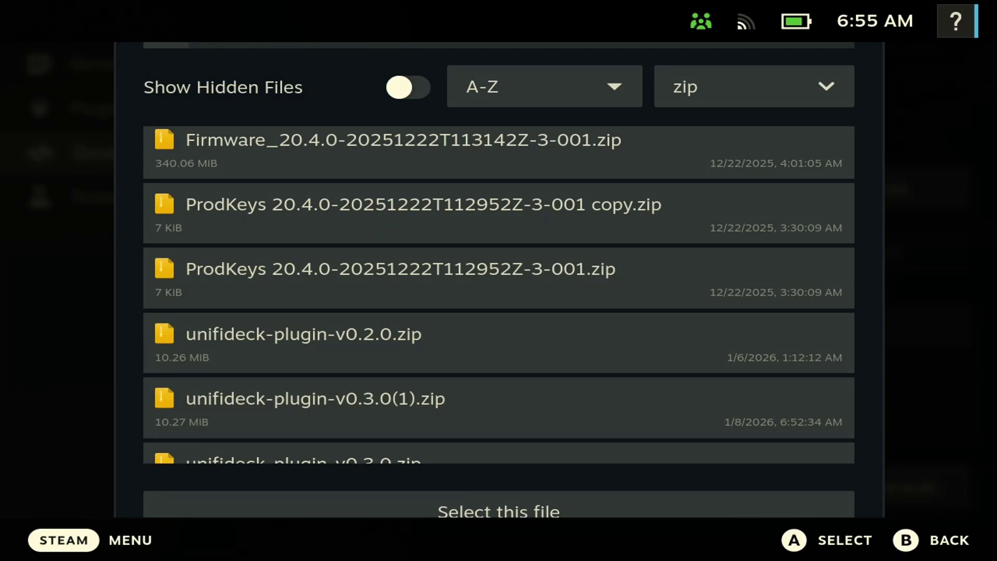
Open Unifideck from the Decky plugin list and move to the Epic Games account.
key("Escape")
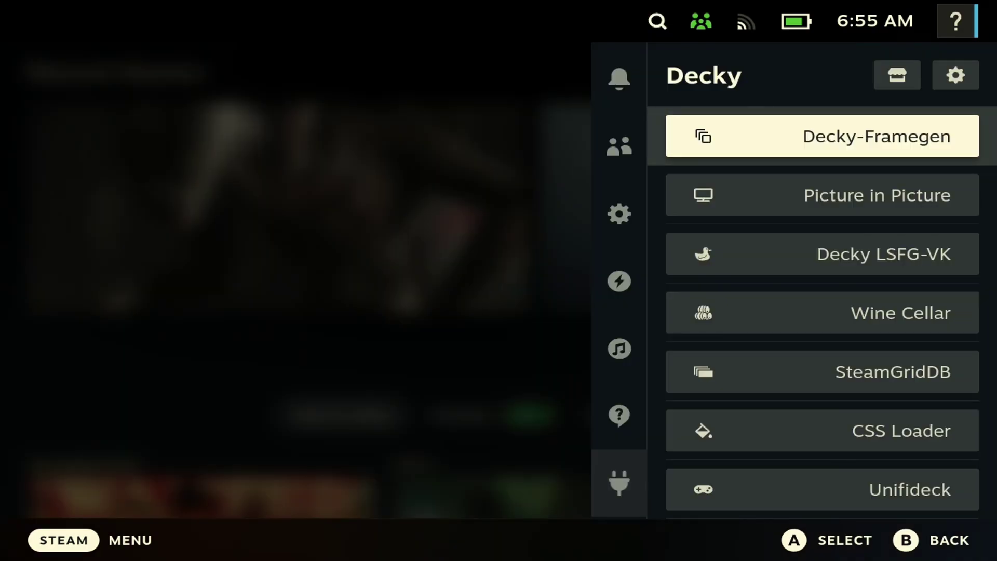
key("Down")
key("Down")
key("Down")
key("Down")
key("Down")
key("Down")
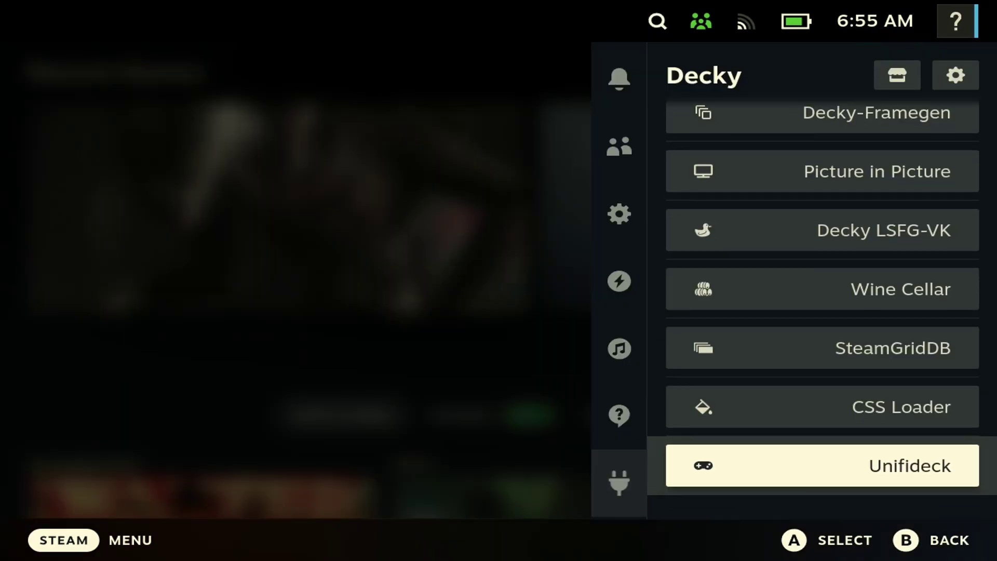
key("Return")
key("Down")
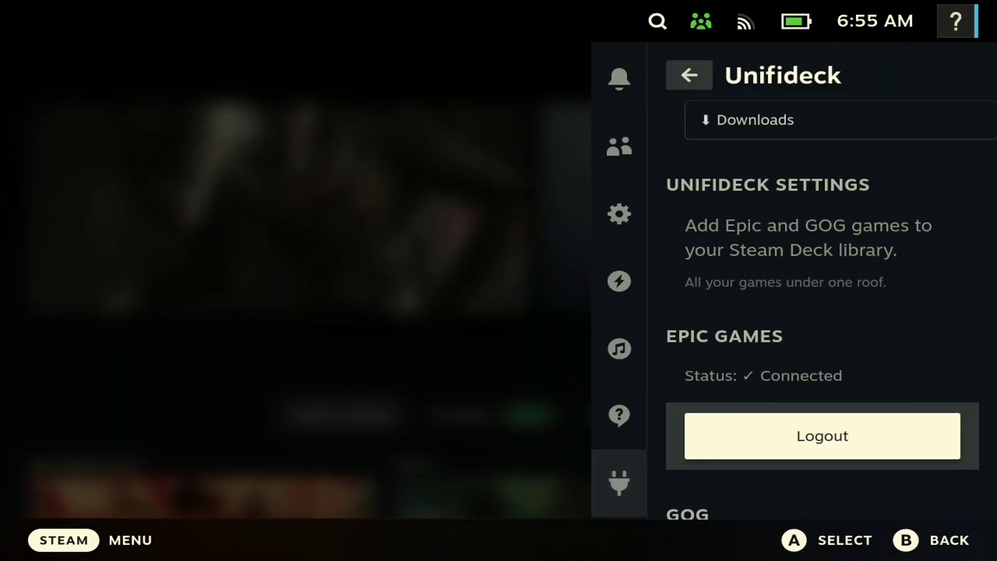
key("Down")
key("Up")
Check that the Epic Games and GOG accounts both show Connected.
key("Down")
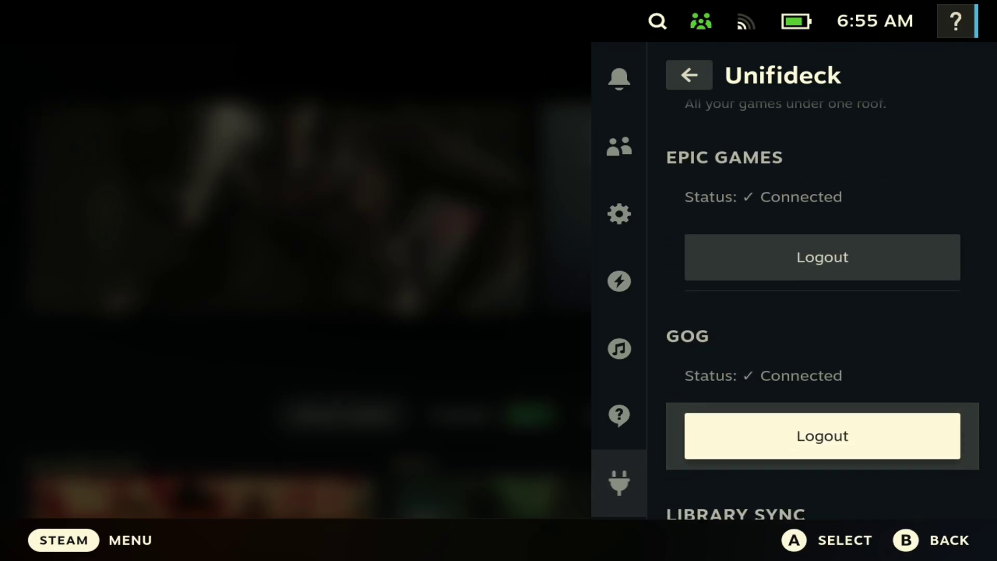
key("Up")
key("Down")
key("Up")
key("Down")
key("Up")
key("Down")
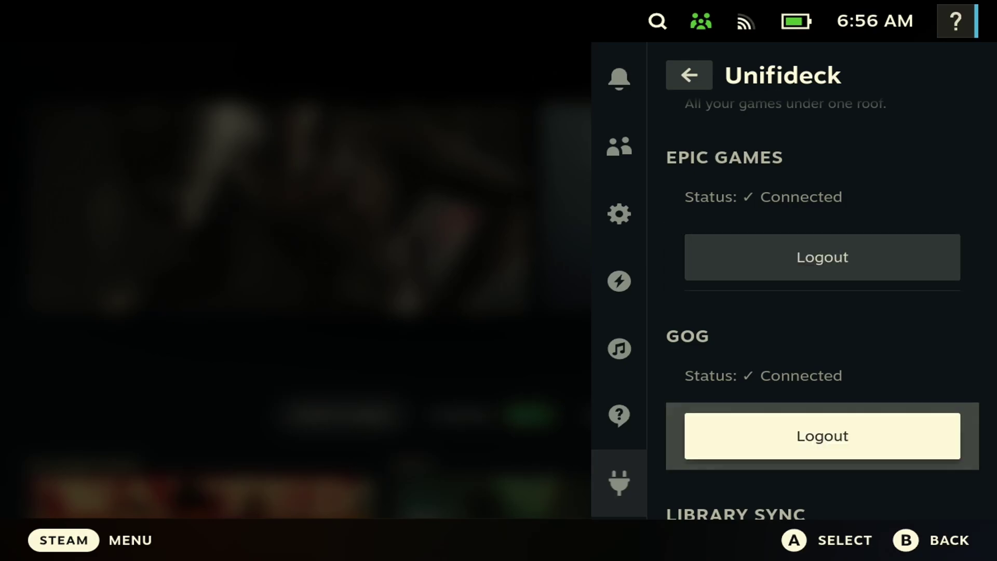
key("Up")
View the library sync options, return to the top and open the main Steam menu.
key("Down")
key("Down")
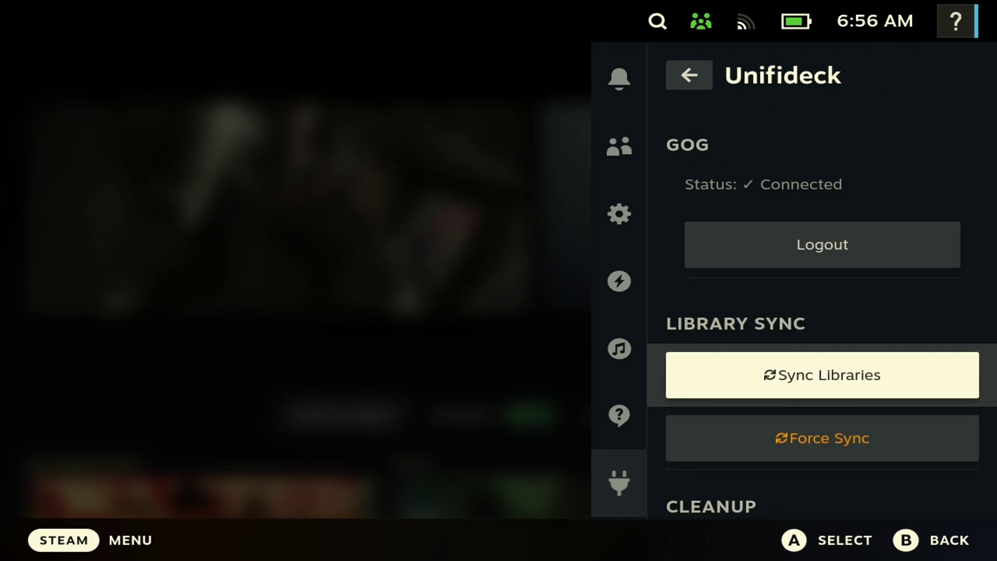
key("Up")
key("Up")
key("Up")
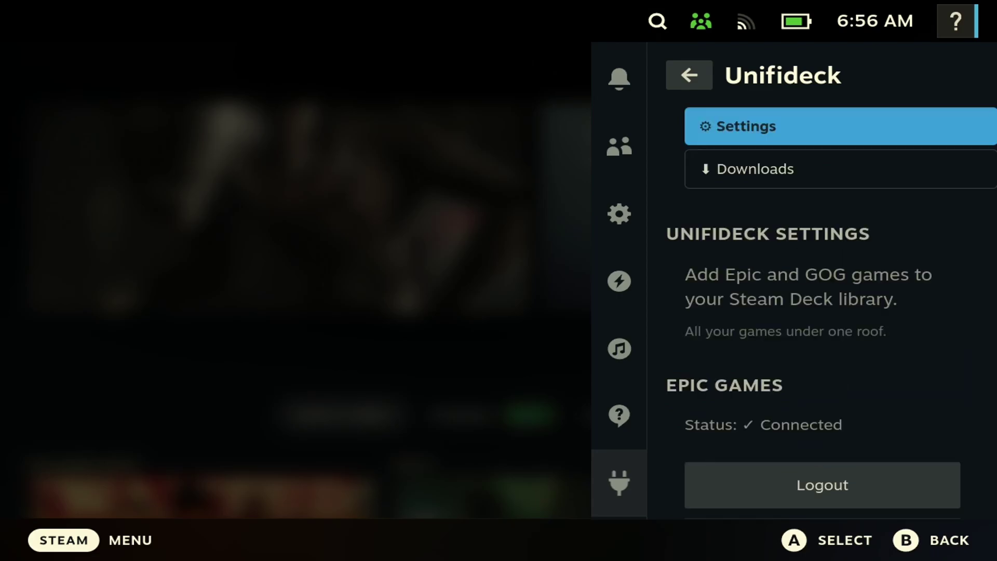
key("ctrl+1")
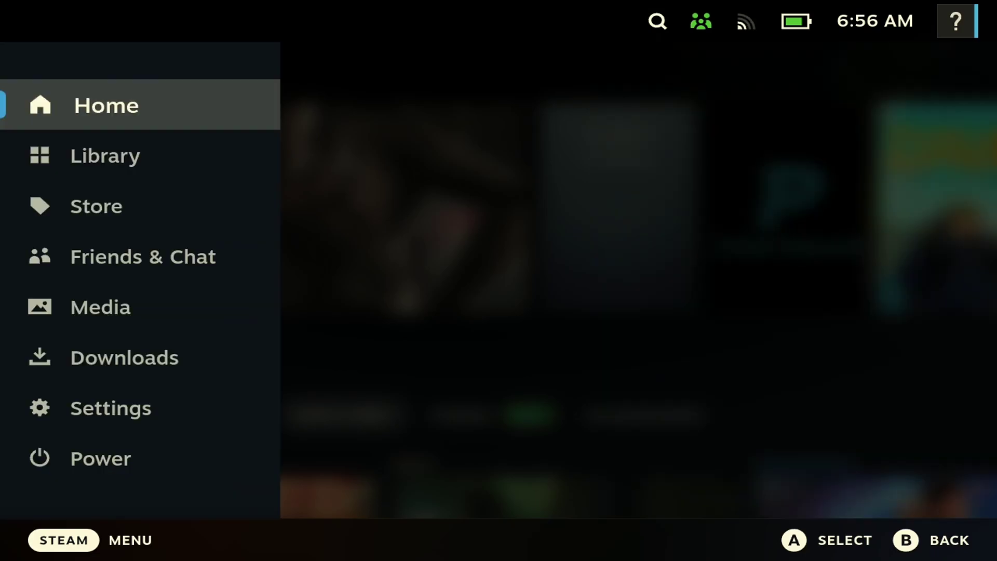
Open the game library and flip its tabs between EPIC, GOG and STEAM.
key("Down")
key("Return")
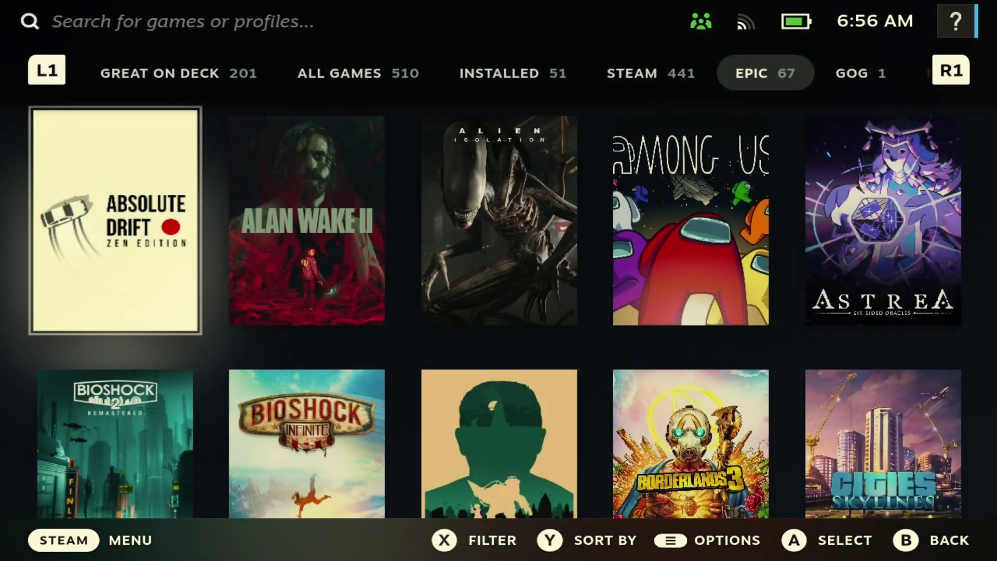
key("Right")
key("Up")
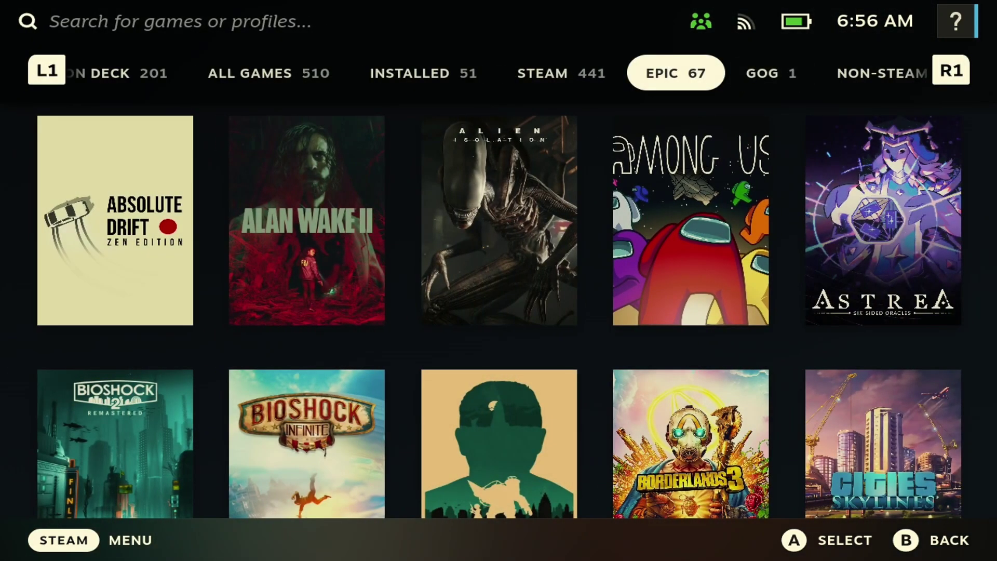
key("Right")
key("Left")
key("Left")
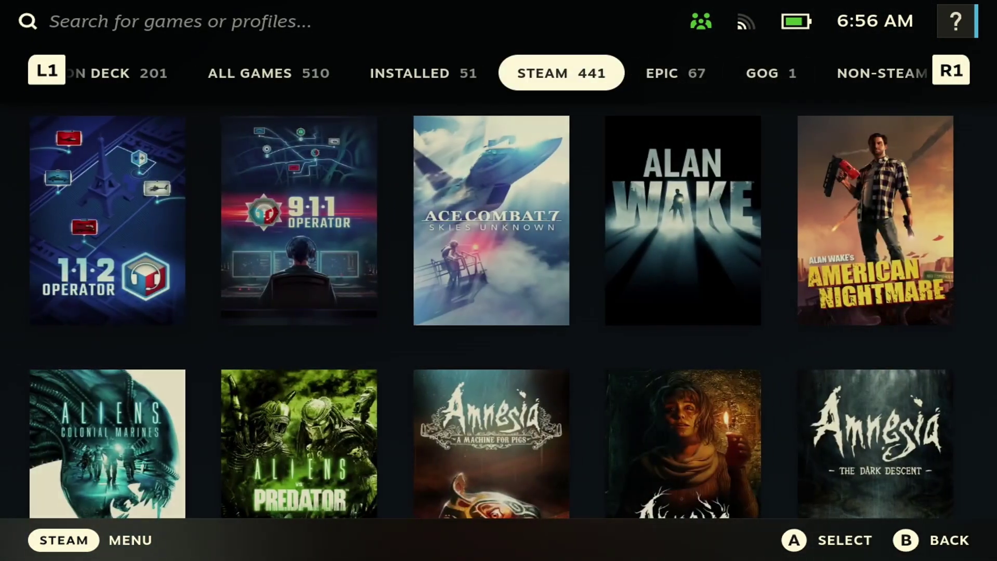
key("Right")
Browse the Epic games, then switch to GOG and select Shadow of Mordor.
key("Down")
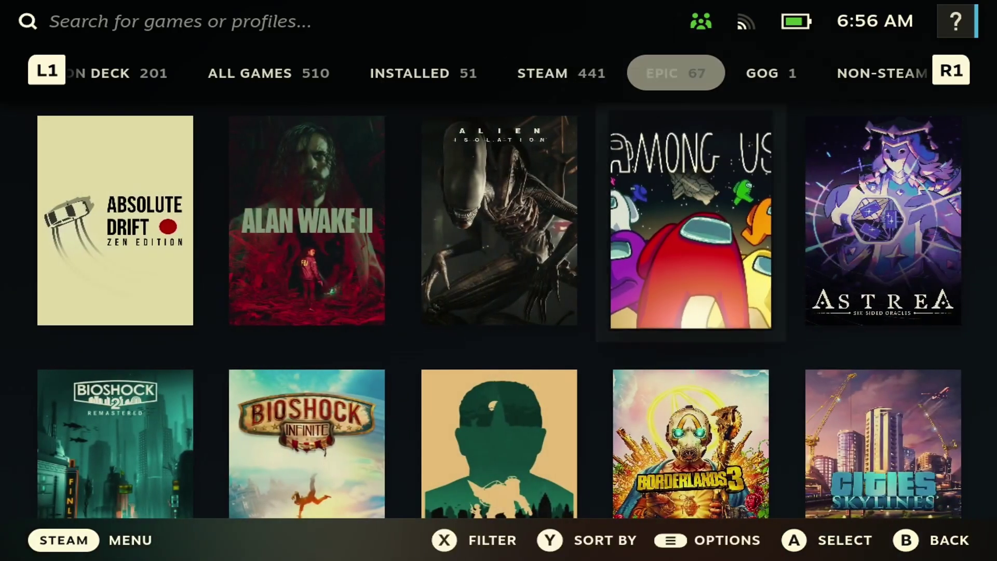
key("Down")
key("Down")
key("Down")
key("Down")
key("Down")
key("Down")
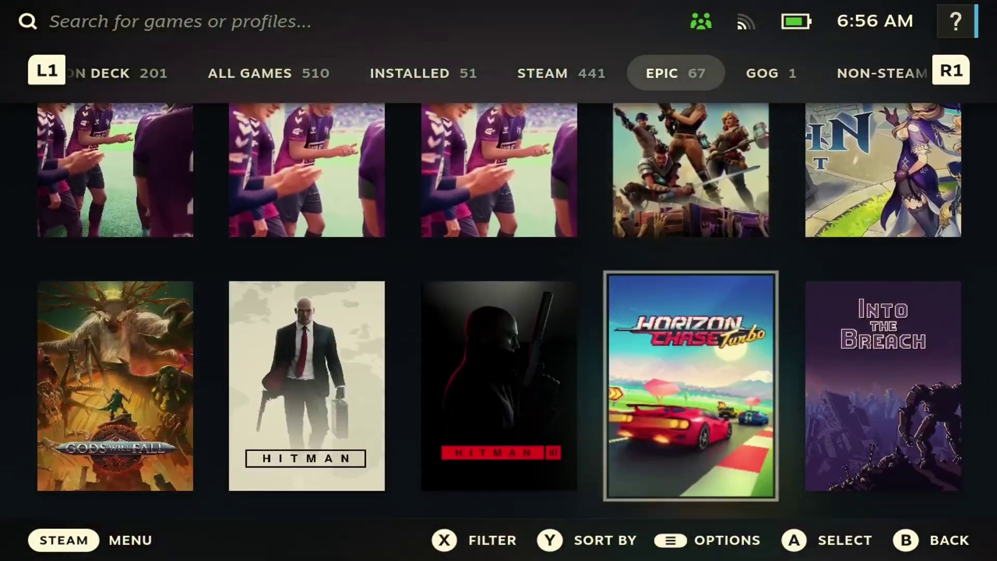
key("Up")
key("Up")
key("Up")
key("Up")
key("Up")
key("Up")
key("Up")
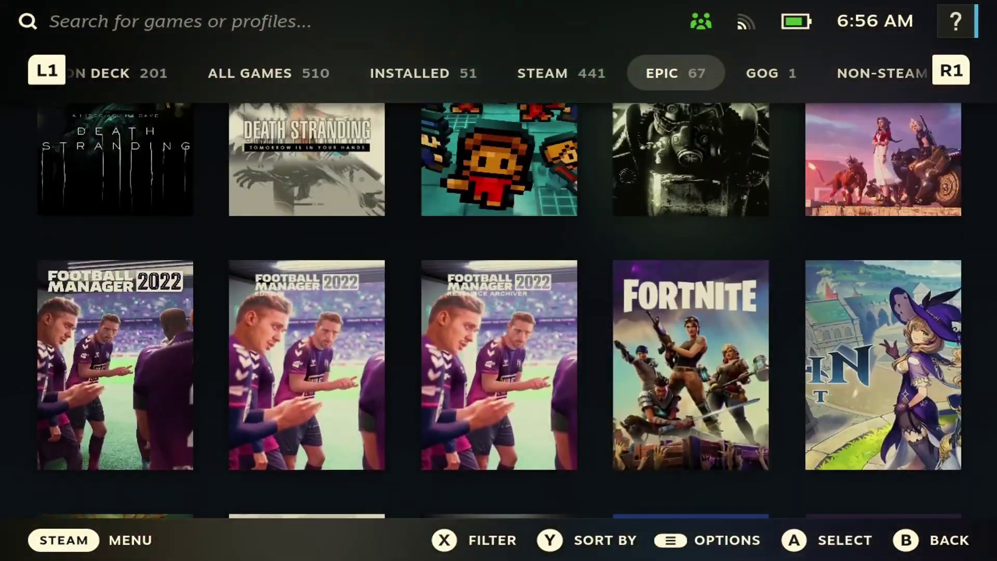
key("Right")
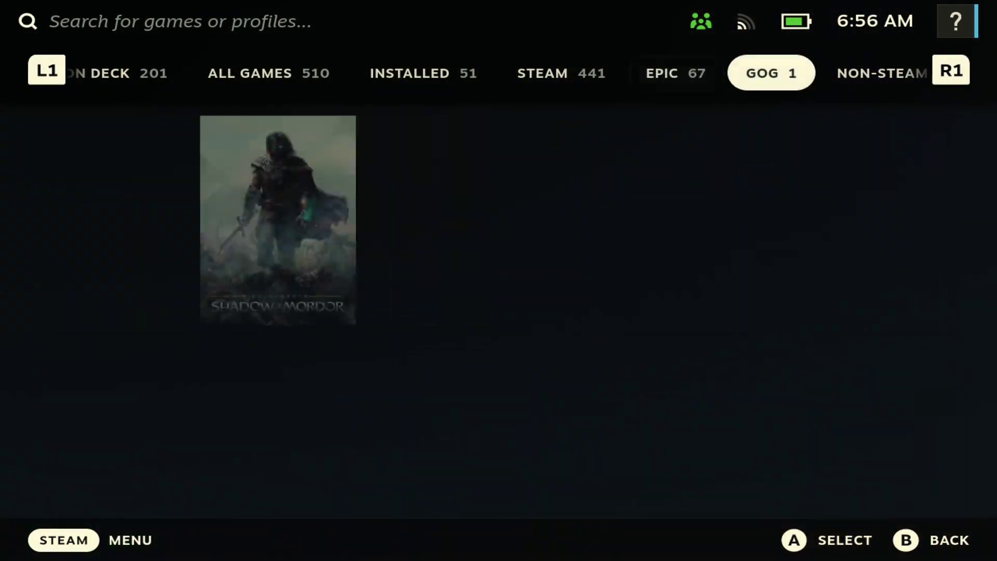
key("Down")
key("Up")
Switch to the Steam collection, then back to EPIC and select Alan Wake II.
key("Left")
key("Left")
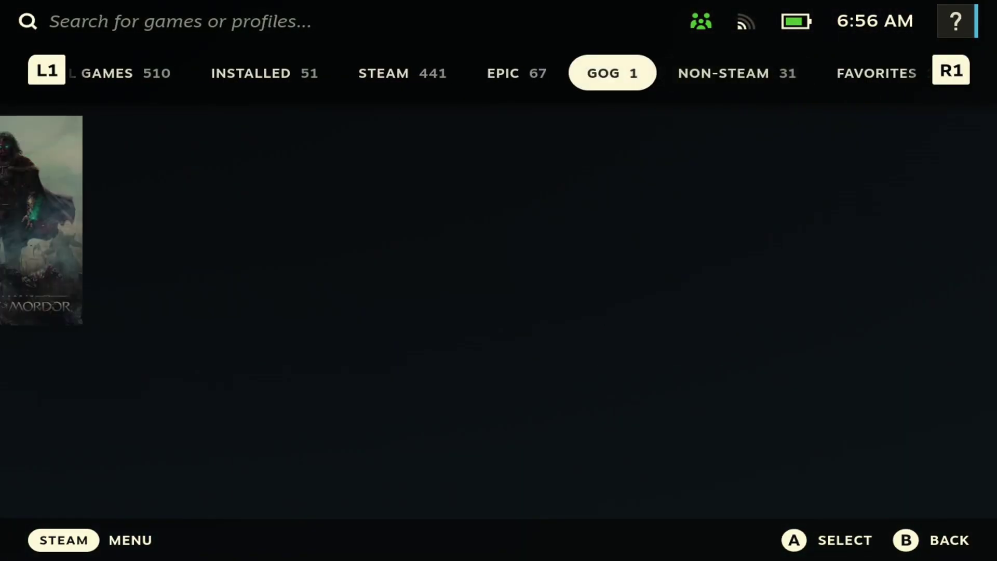
key("Down")
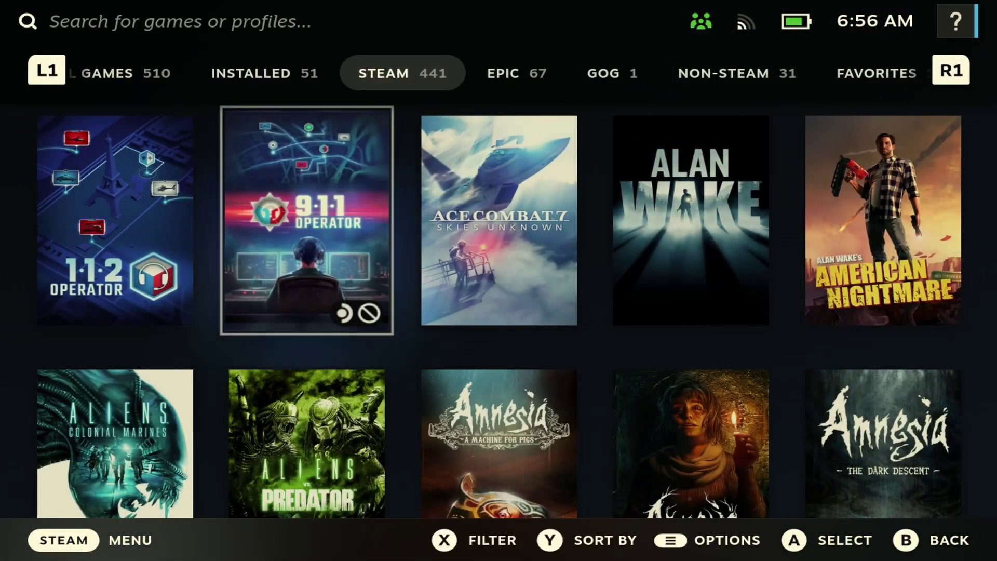
key("Up")
key("Right")
key("Down")
key("Left")
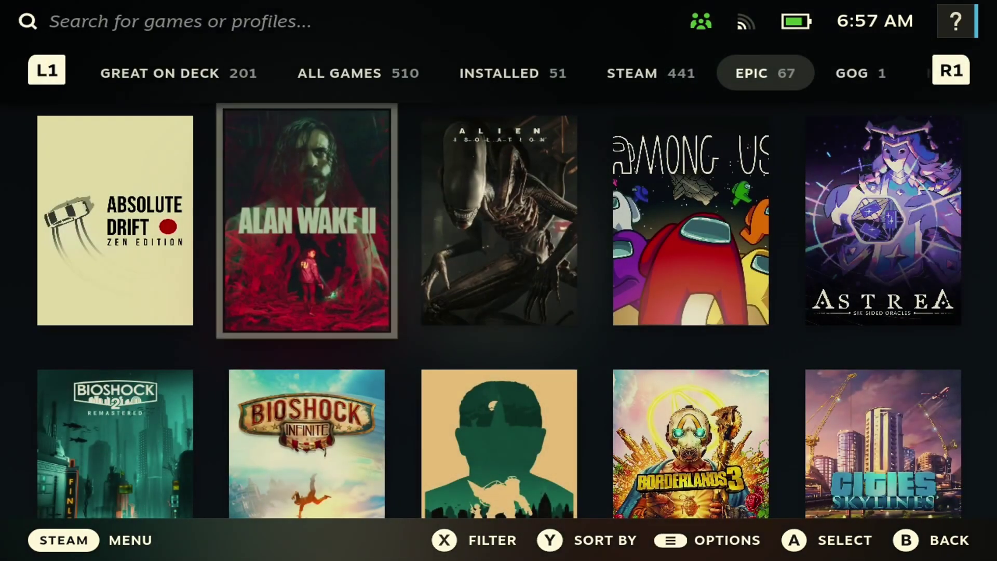
Start and confirm the Alan Wake 2 install from its game page, then bring up Decky's plugin list.
key("Return")
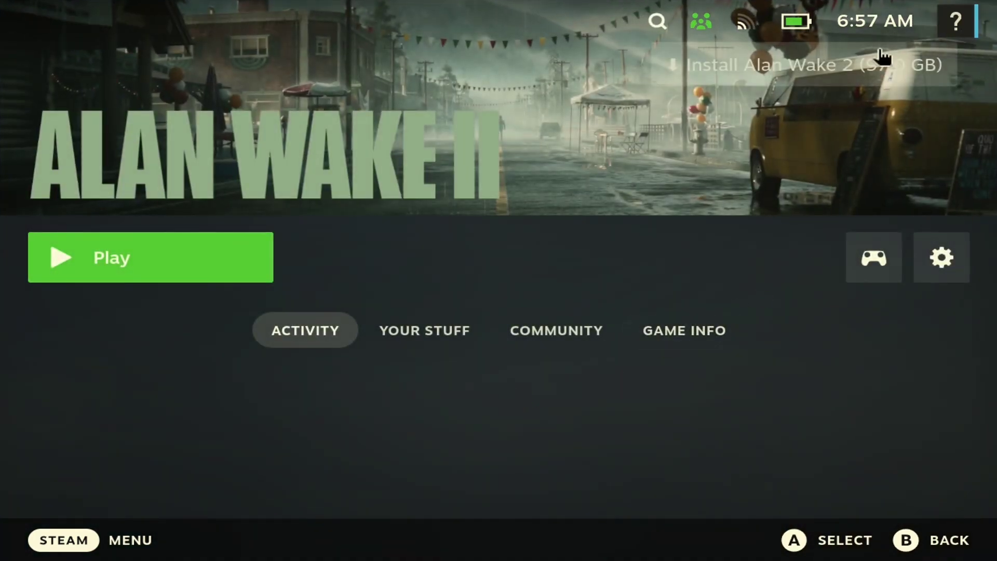
left_click(872, 77)
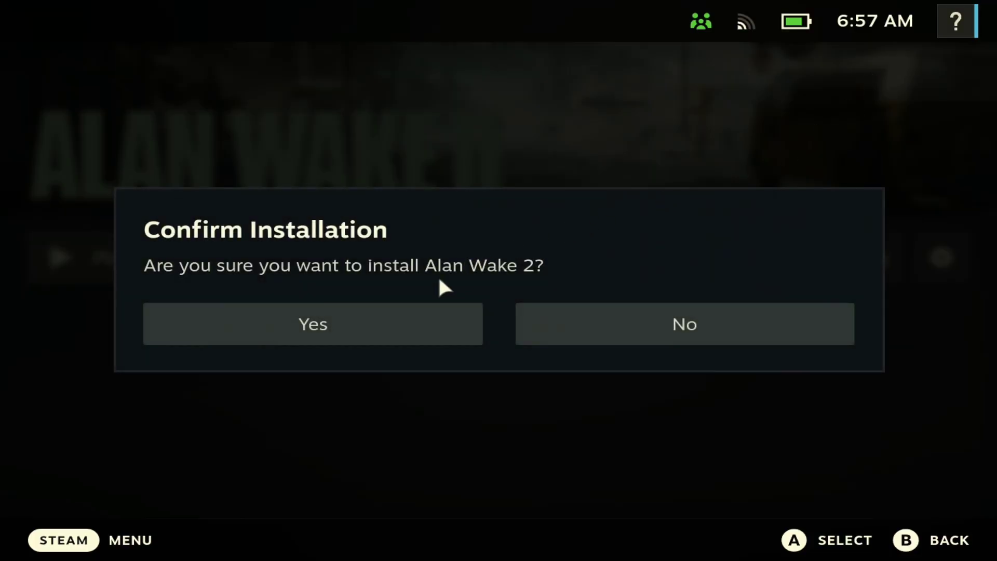
left_click(412, 329)
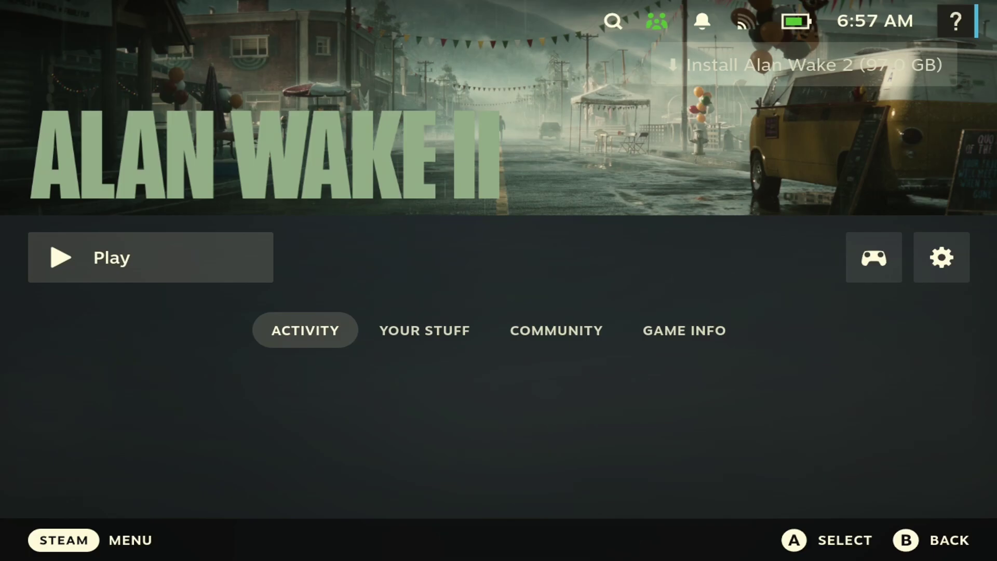
key("ctrl+2")
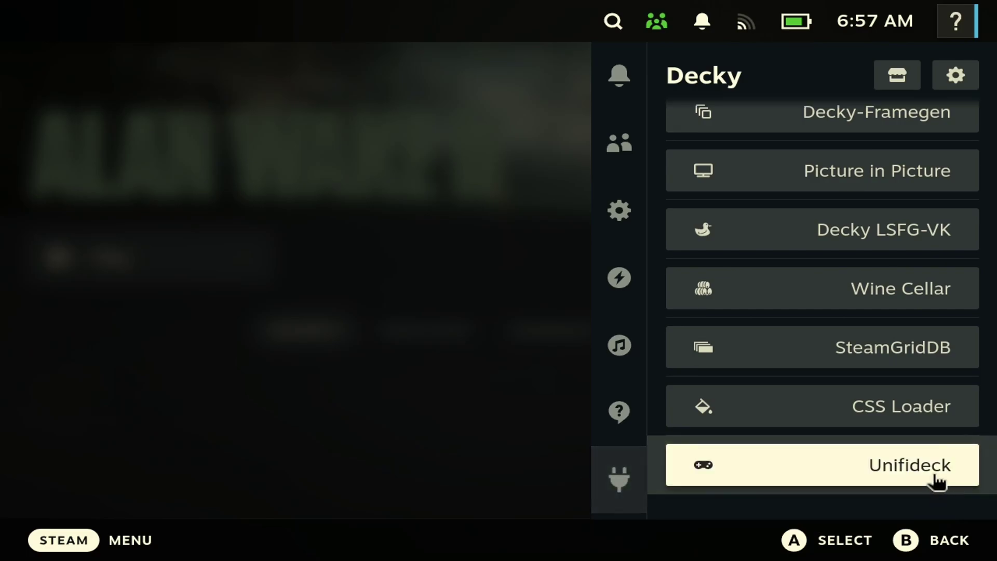
Review Unifideck's Downloads tab (Alan Wake 2 failed, Control completed), then close the panel.
left_click(937, 478)
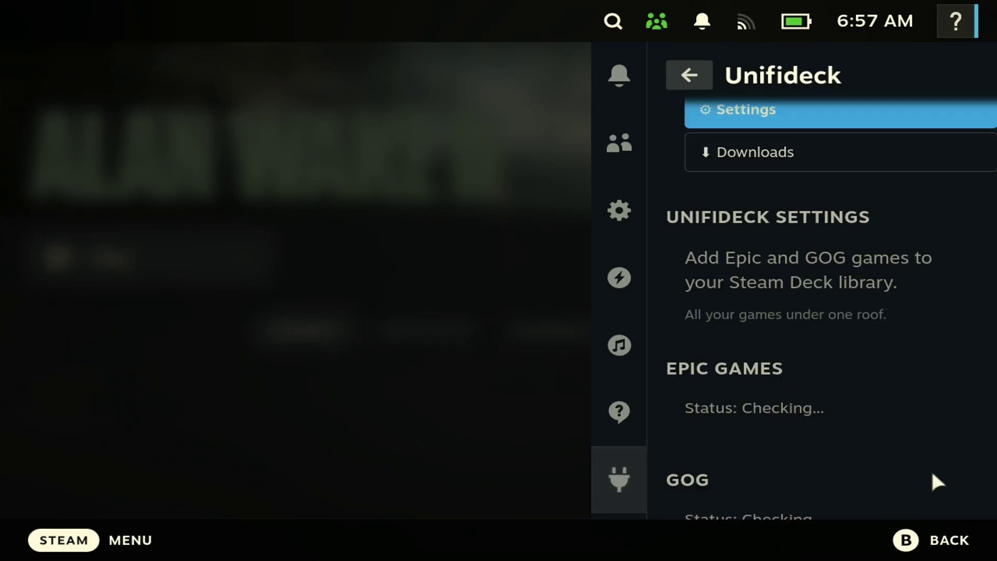
left_click(834, 150)
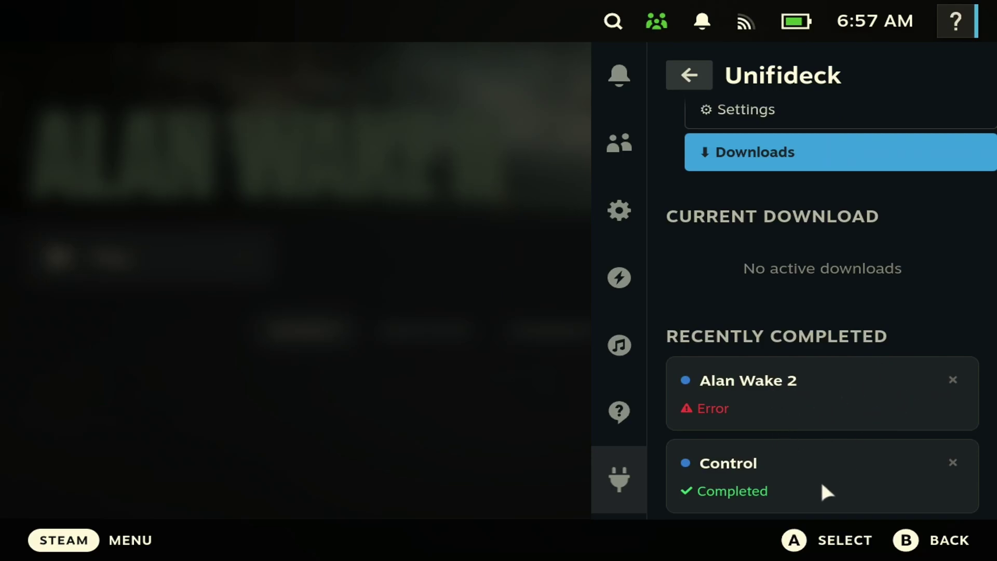
key("Escape")
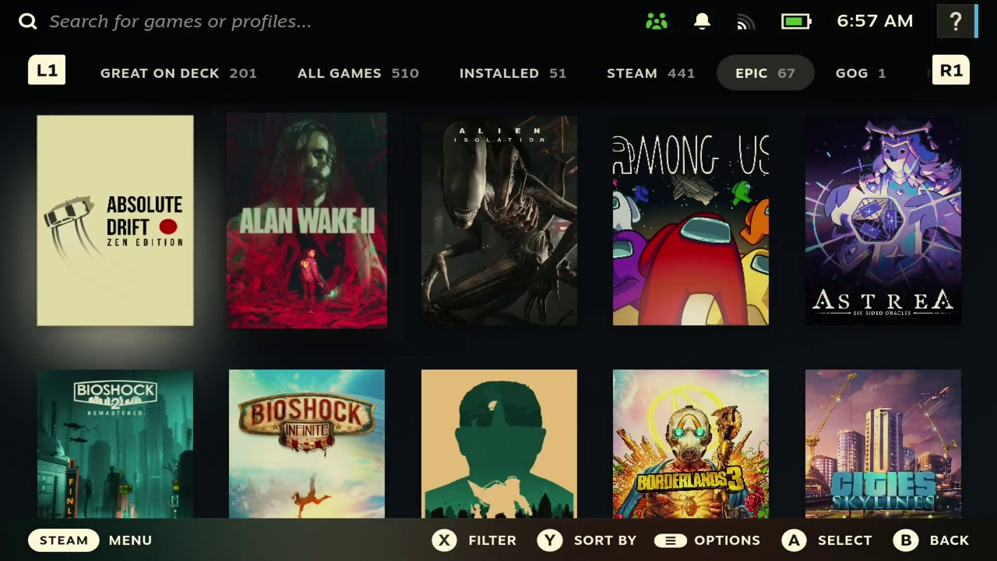
Launch Alien: Isolation from its game page, then exit the running game.
key("Return")
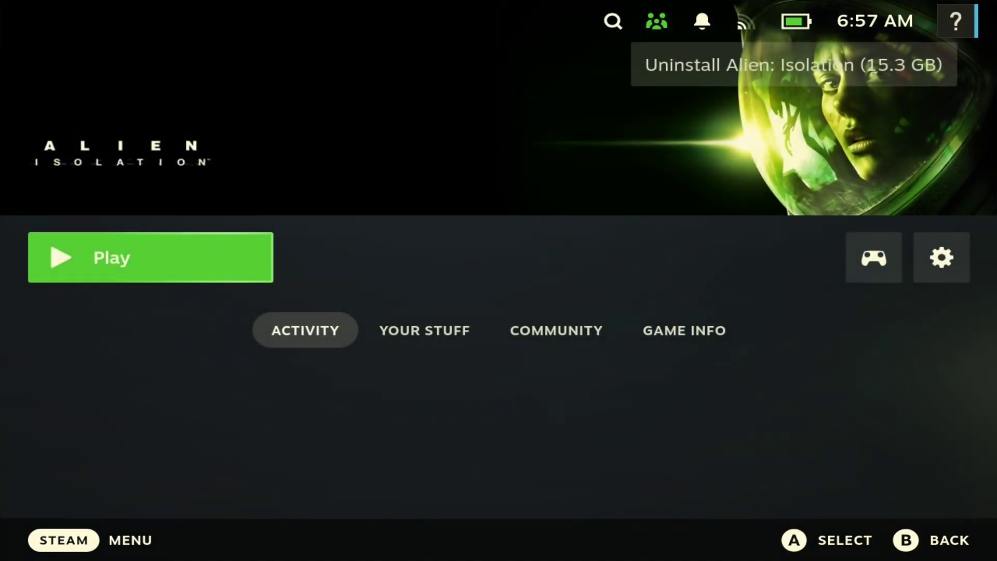
key("Right")
key("Left")
key("Return")
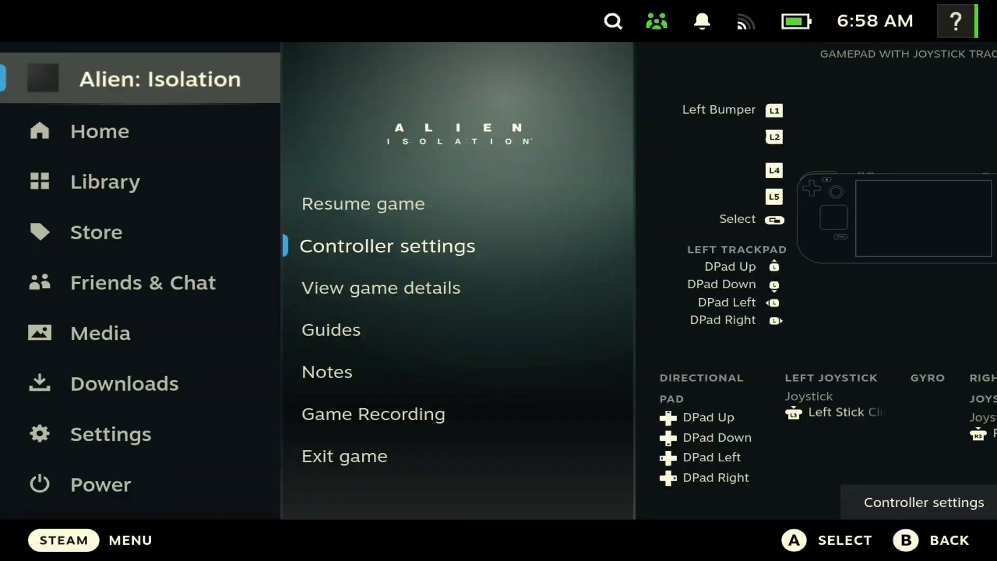
key("Down")
key("Down")
key("Down")
key("Down")
key("Down")
key("Down")
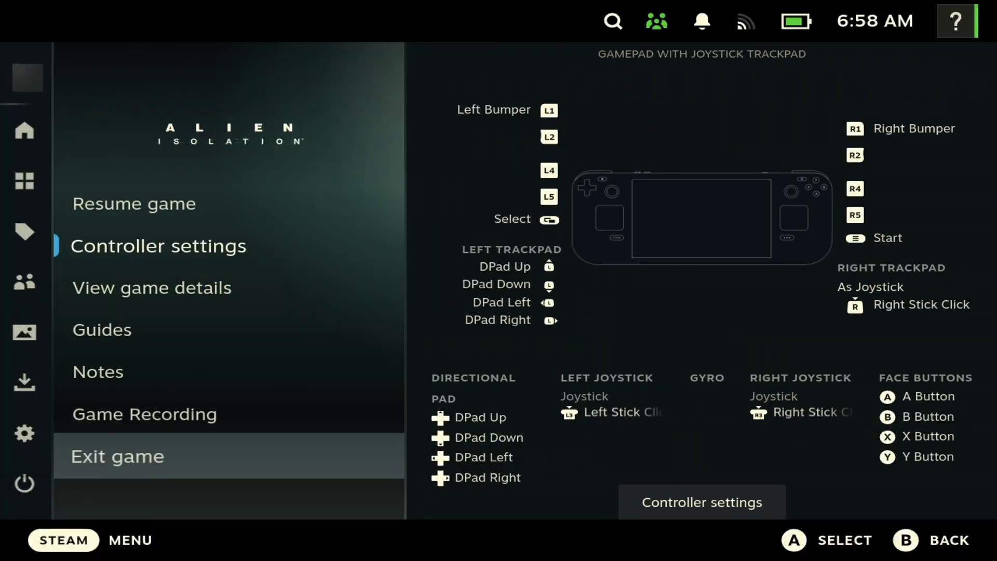
key("Return")
key("Return")
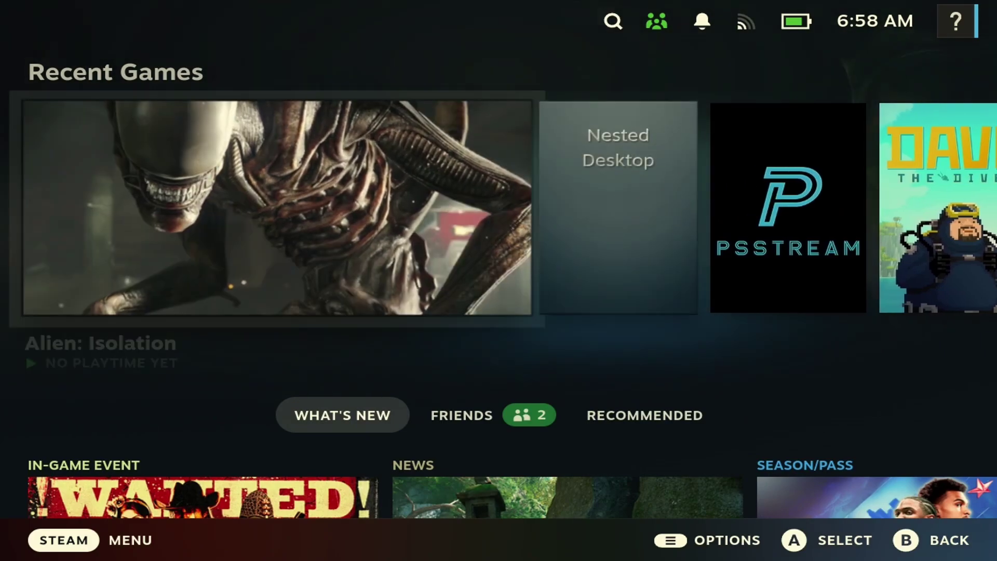
Inspect Alien: Isolation's Properties shortcut pointing into the Unifideck folder, then return to the EPIC library.
key("Menu")
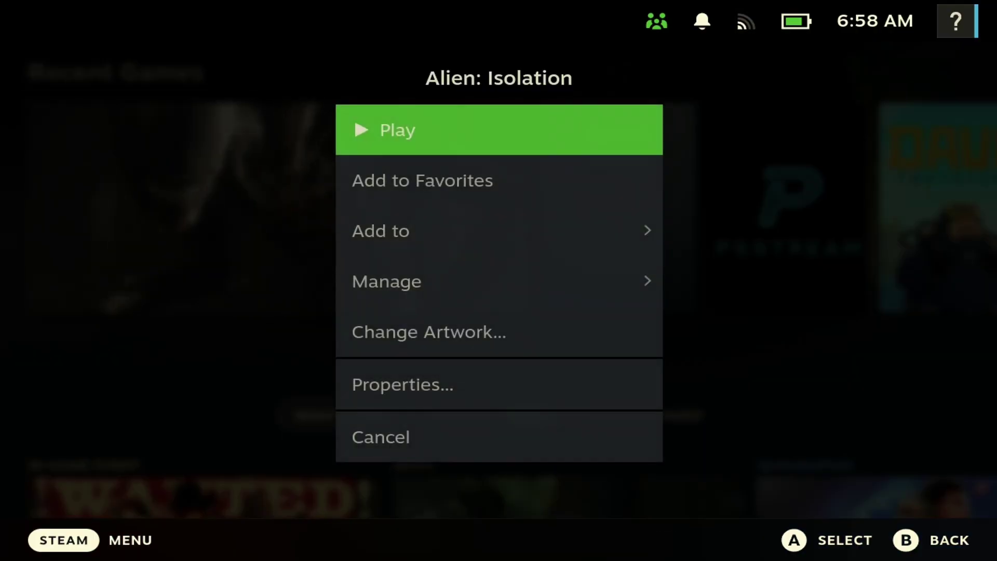
key("Down")
key("Down")
key("Down")
key("Down")
key("Down")
key("Return")
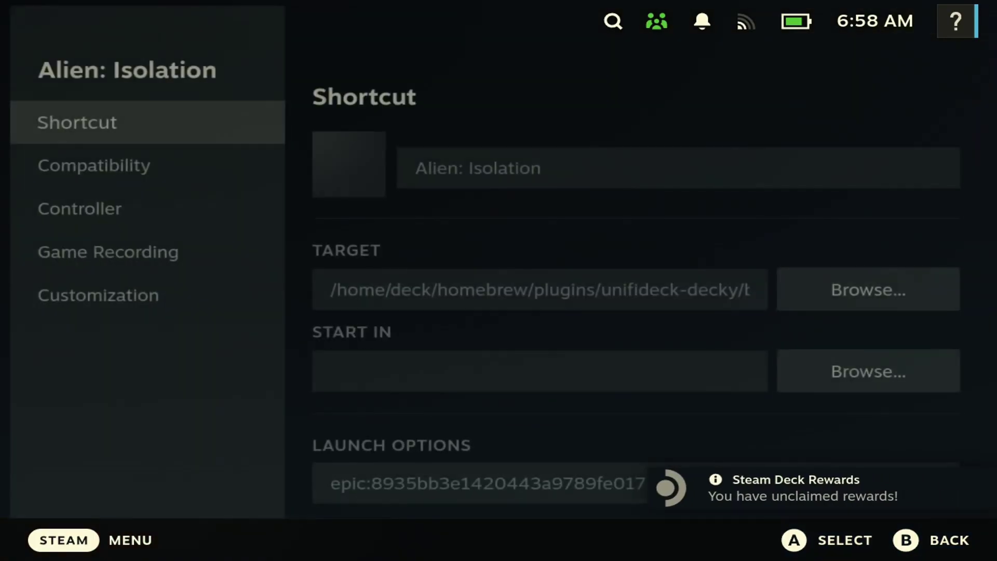
key("Escape")
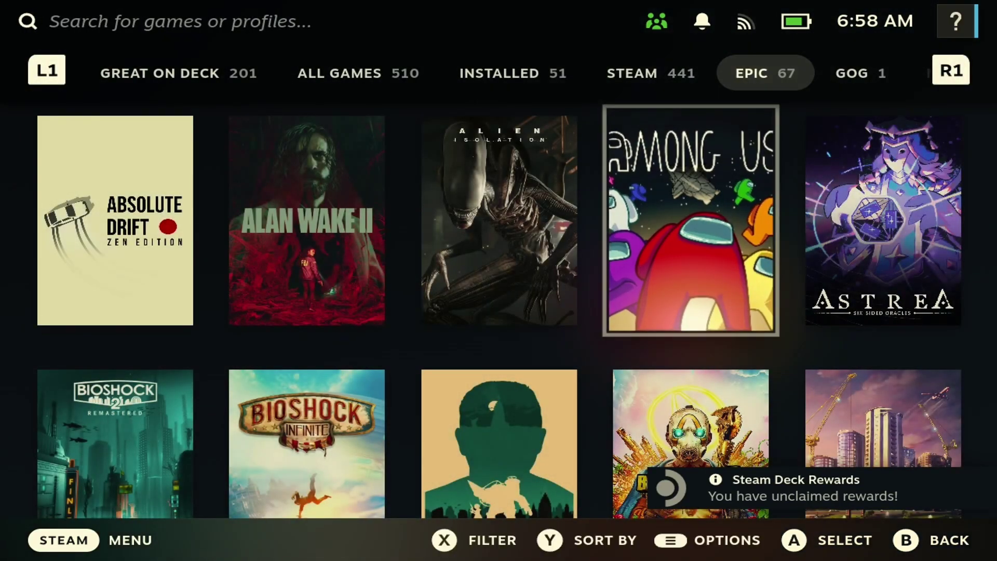
key("Down")
key("Up")
key("Page_Up")
key("Page_Down")
key("Page_Down")
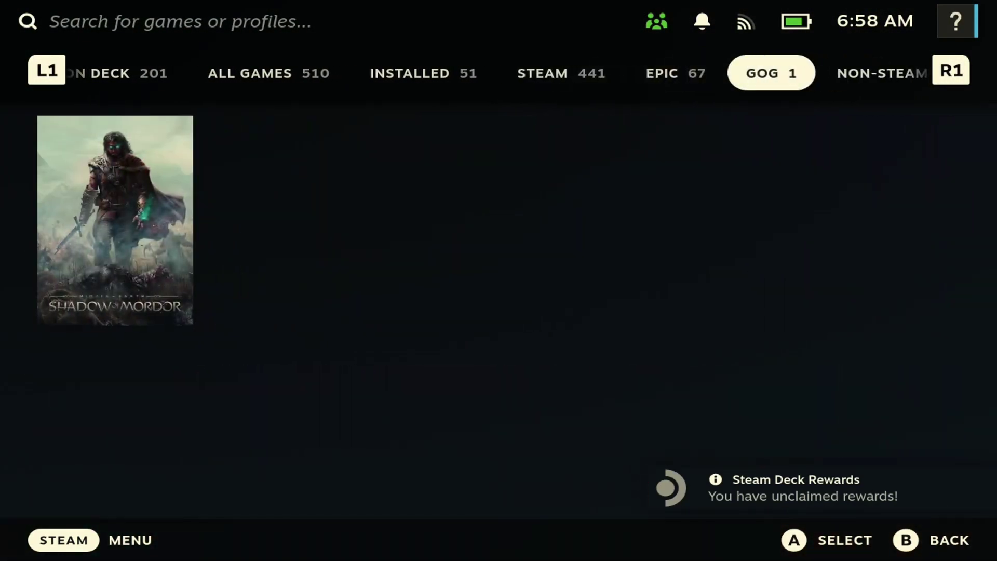
key("Page_Up")
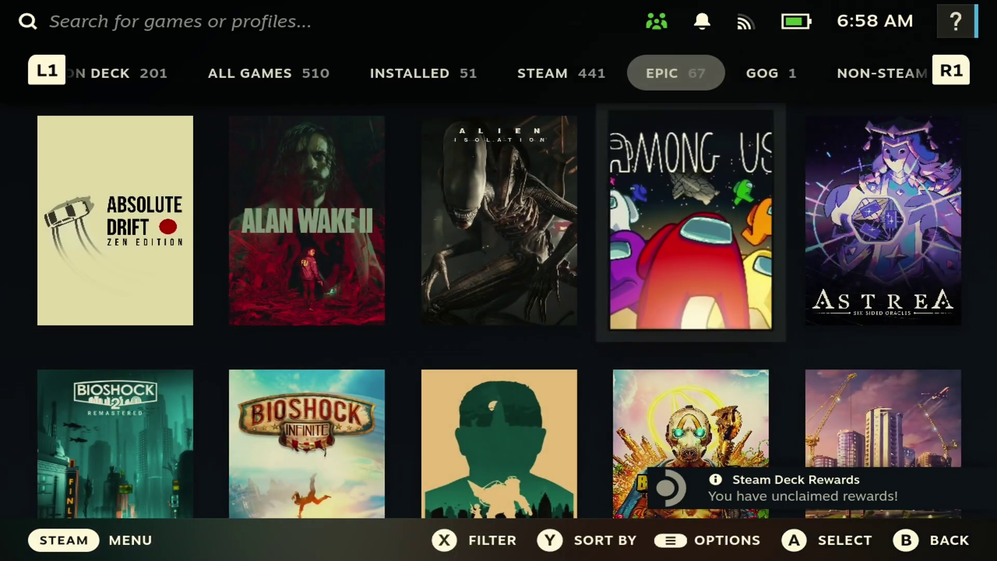
key("Down")
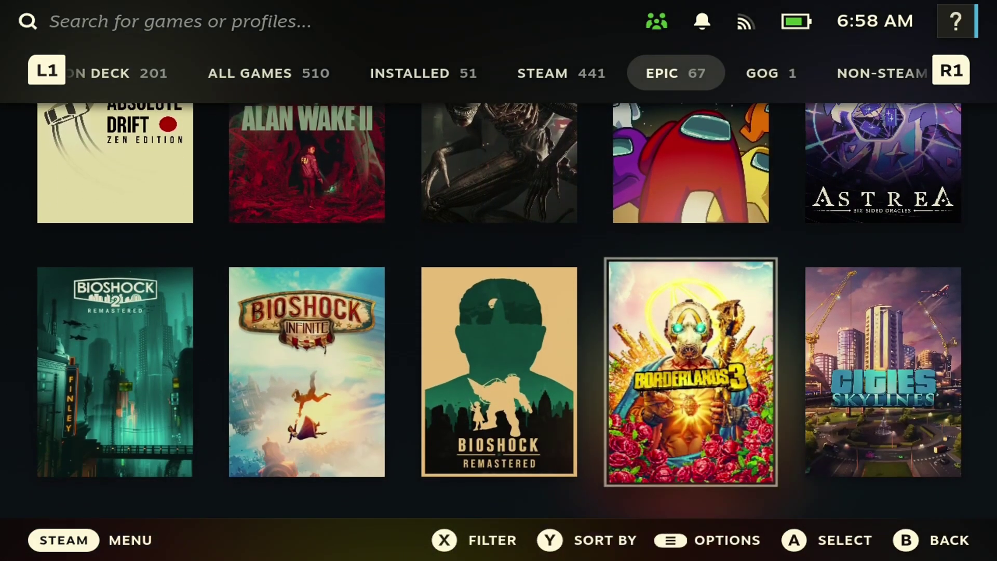
key("Up")
key("Up")
key("Page_Down")
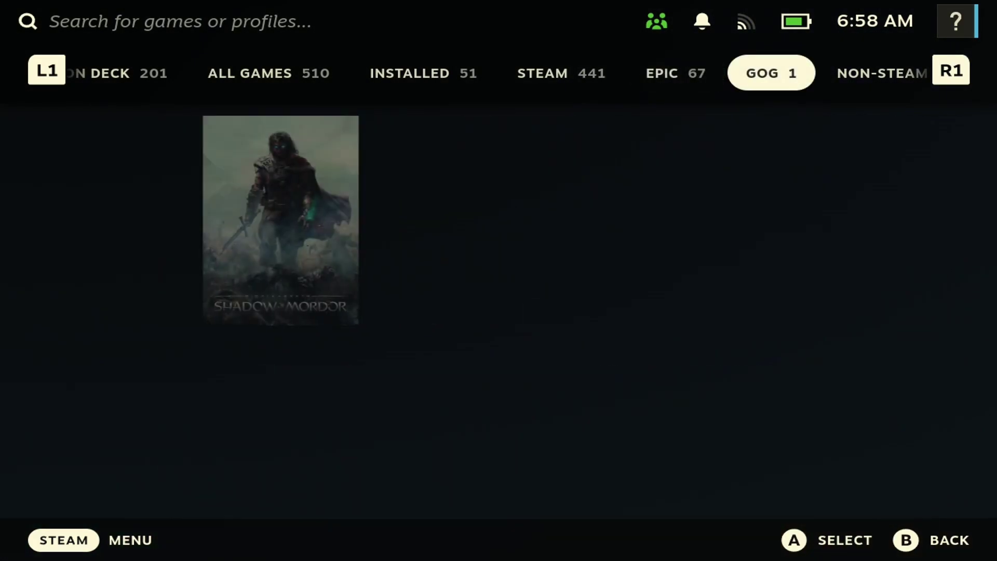
key("Page_Up")
key("Down")
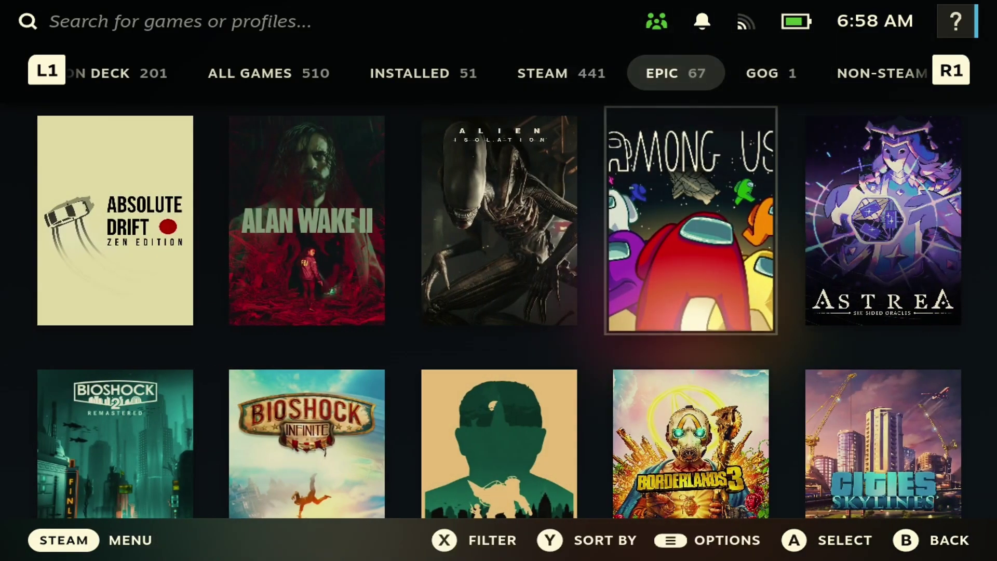
key("Down")
key("Down")
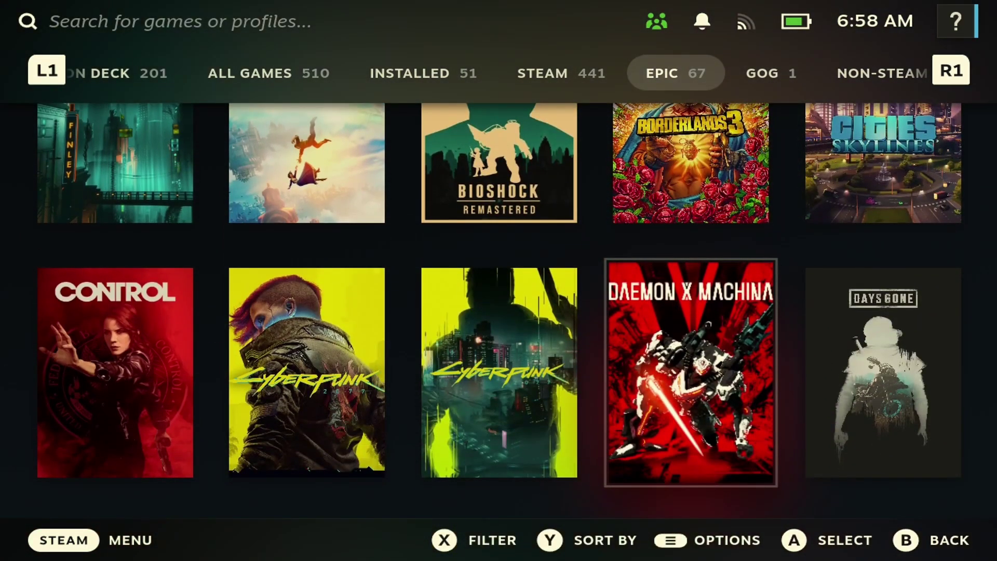
key("Left")
key("Left")
key("Up")
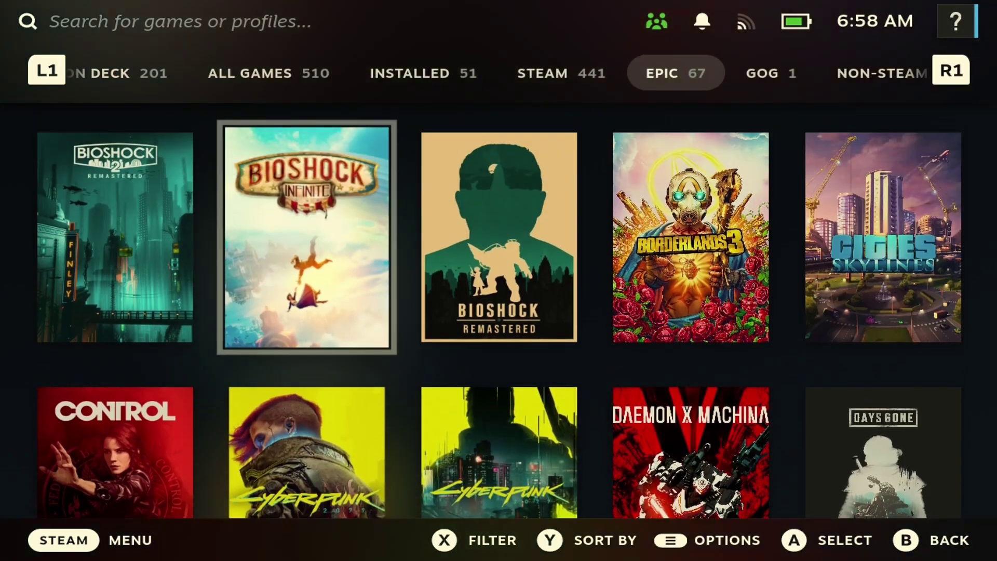
key("Down")
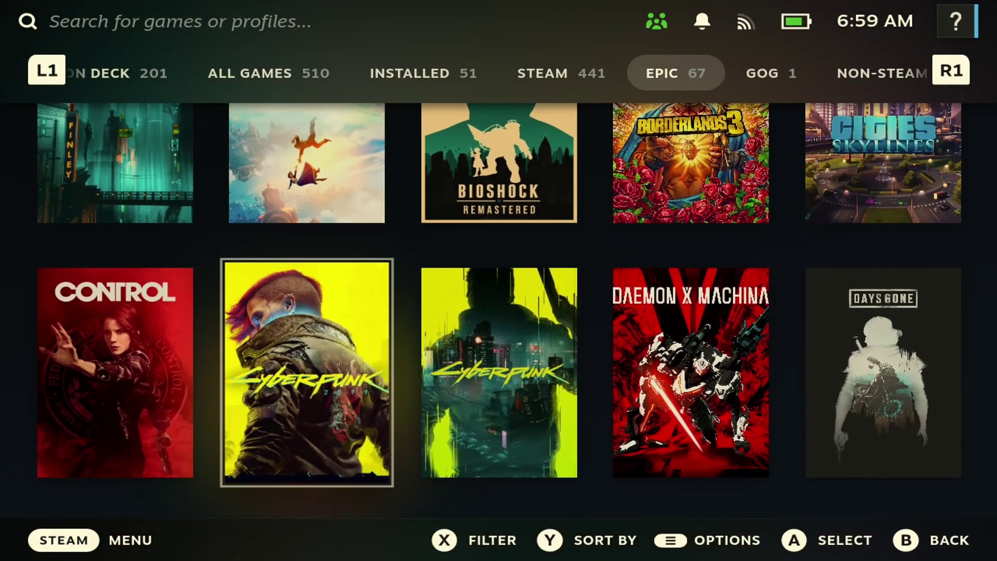
key("Up")
key("Right")
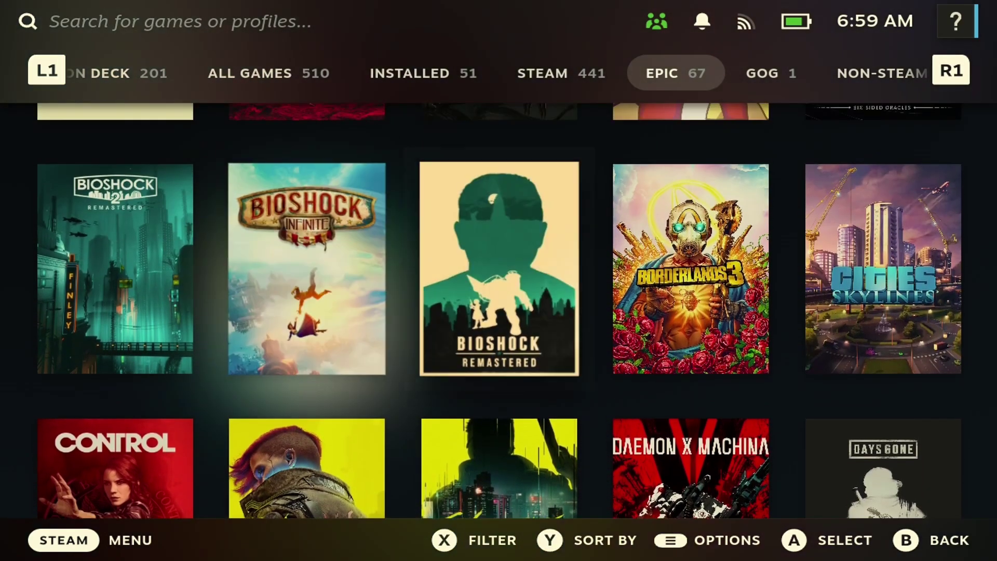